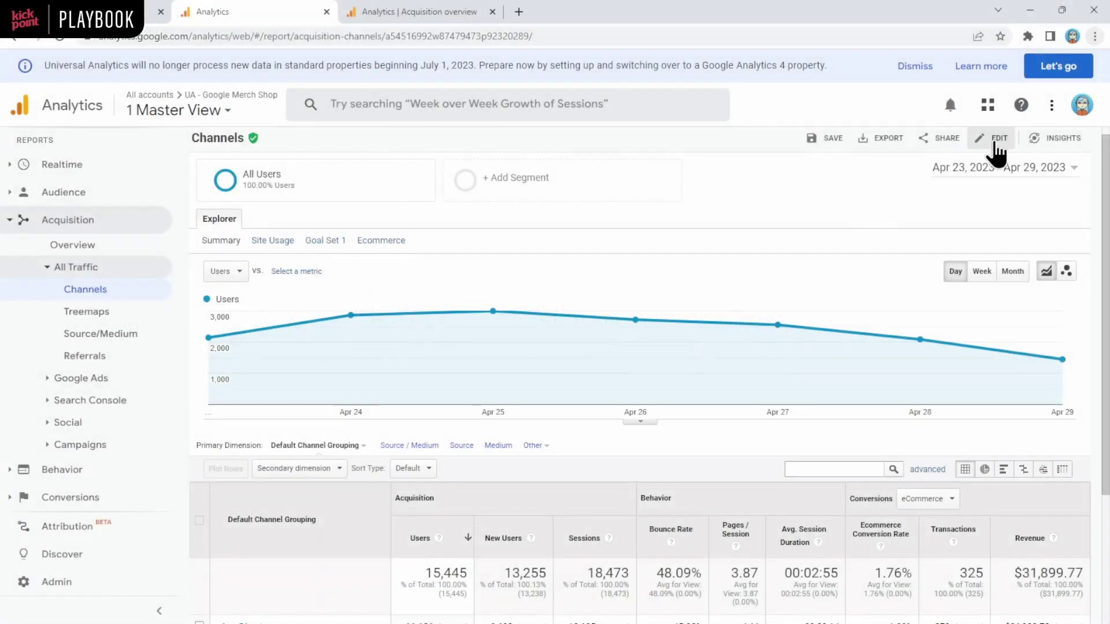
Open the UA Channels custom report editor, then switch to the GA4 Acquisition overview tab
{"action": "left_click", "coordinate": [996, 151]}
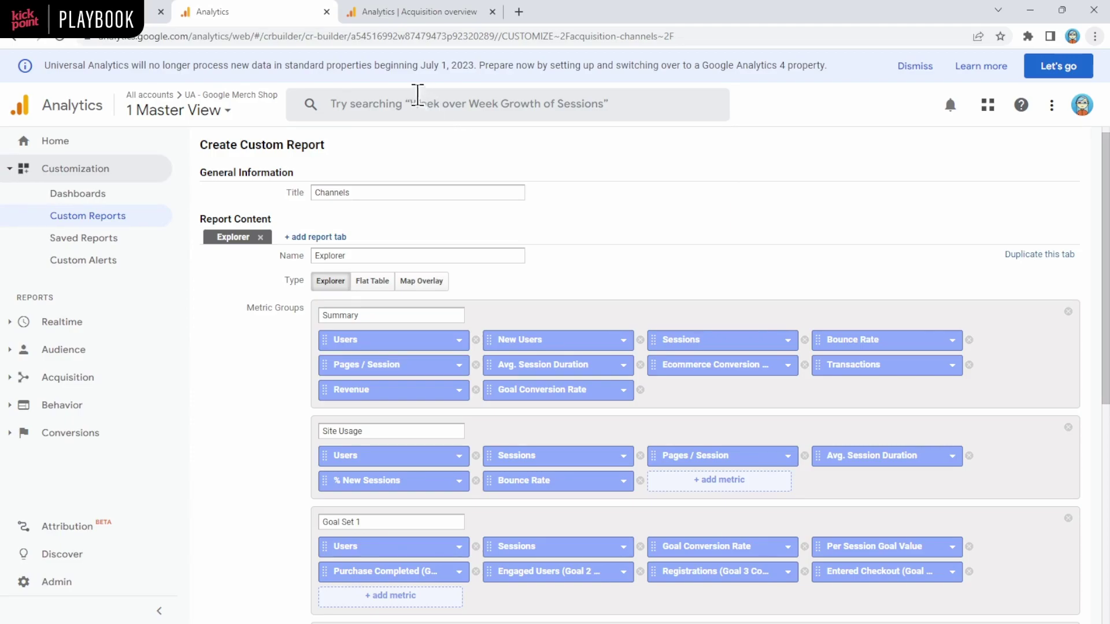
{"action": "left_click", "coordinate": [391, 13]}
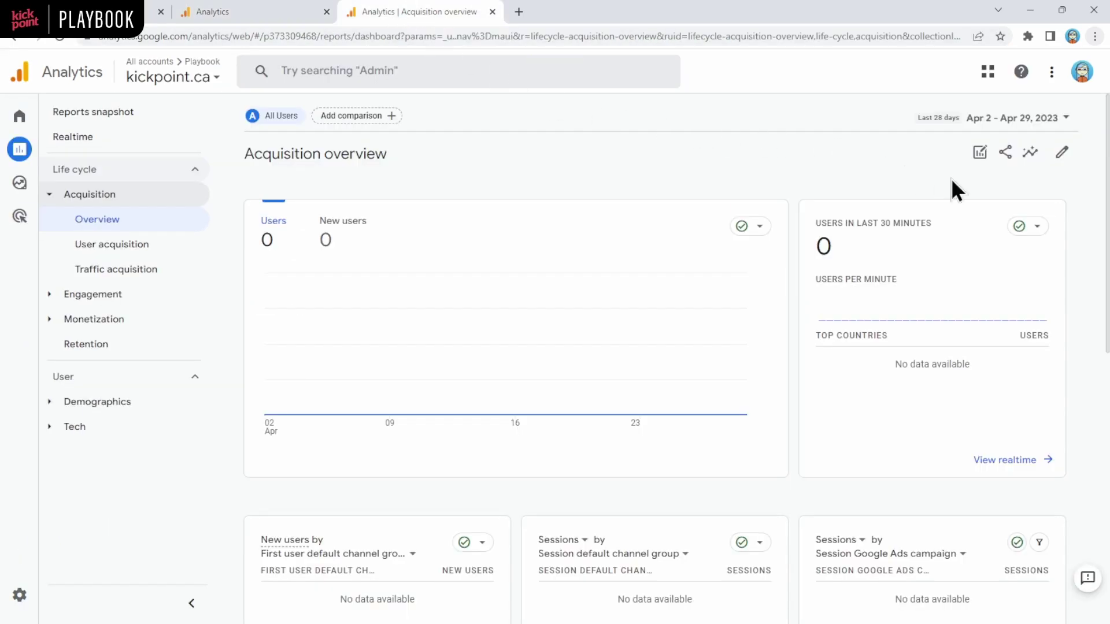
Open customization of the Acquisition overview and leave it without changes
{"action": "left_click", "coordinate": [1062, 152]}
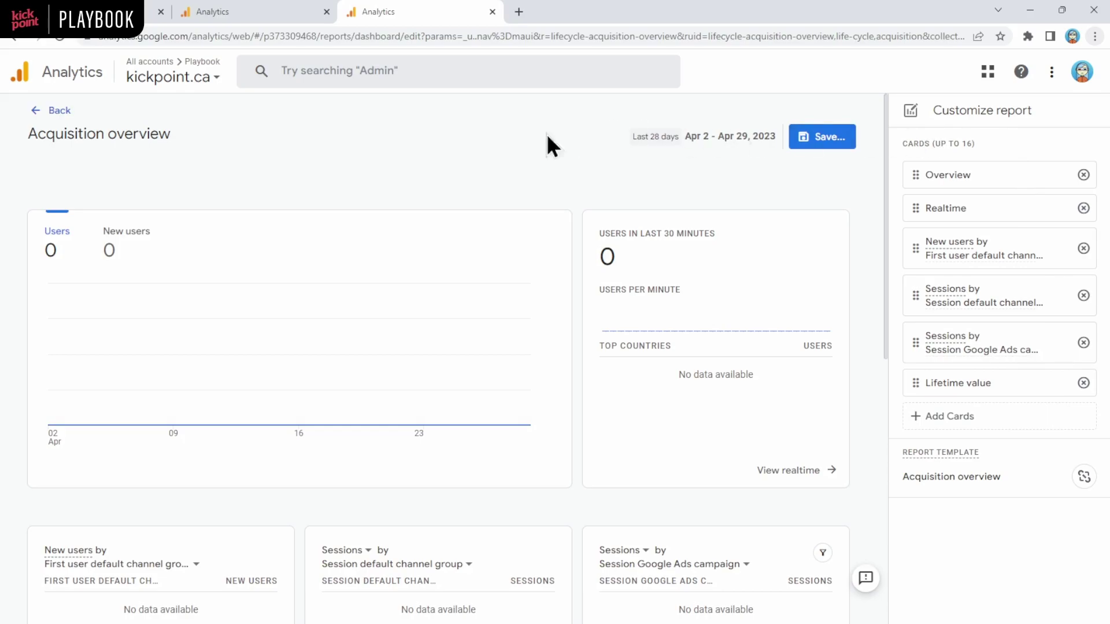
{"action": "left_click", "coordinate": [51, 111]}
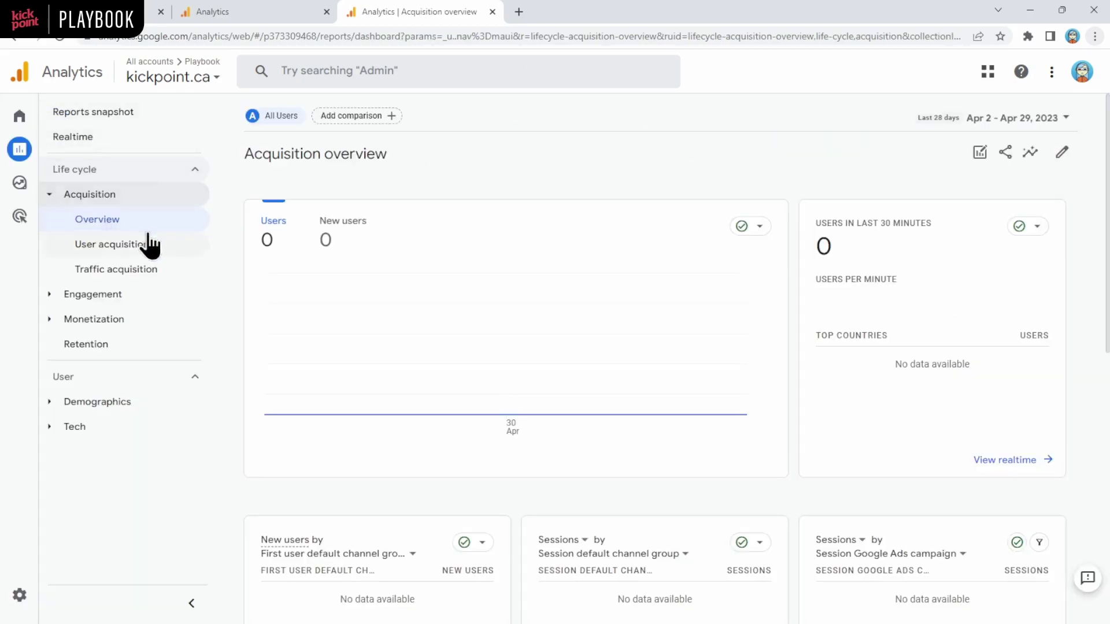
Open Traffic acquisition and remove Total revenue from its report metrics
{"action": "left_click", "coordinate": [137, 270]}
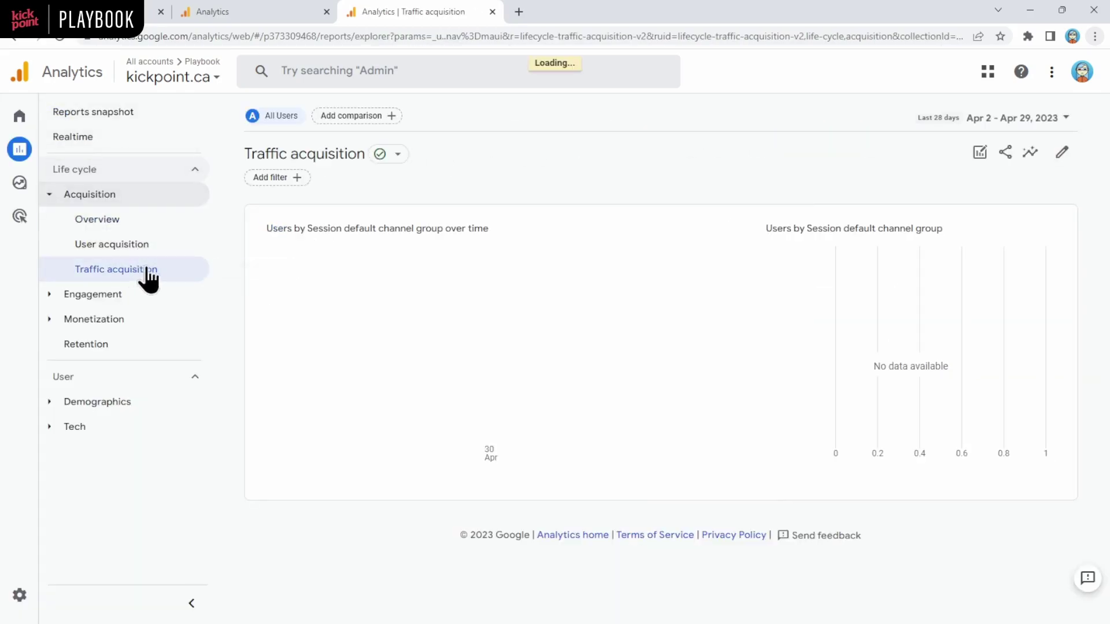
{"action": "left_click", "coordinate": [1063, 153]}
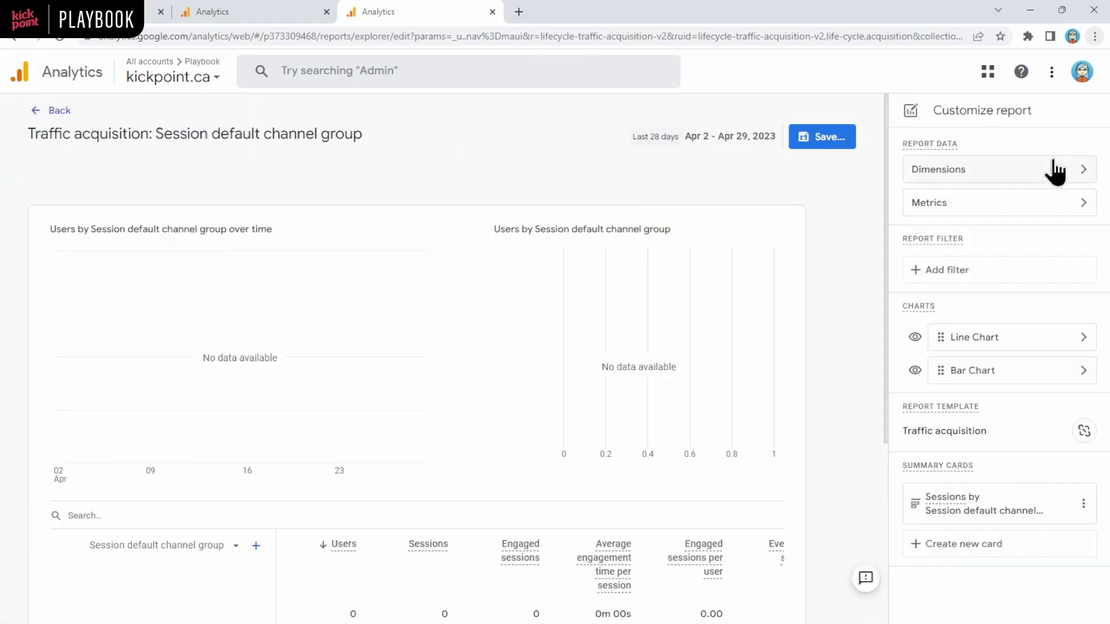
{"action": "left_click", "coordinate": [1051, 204]}
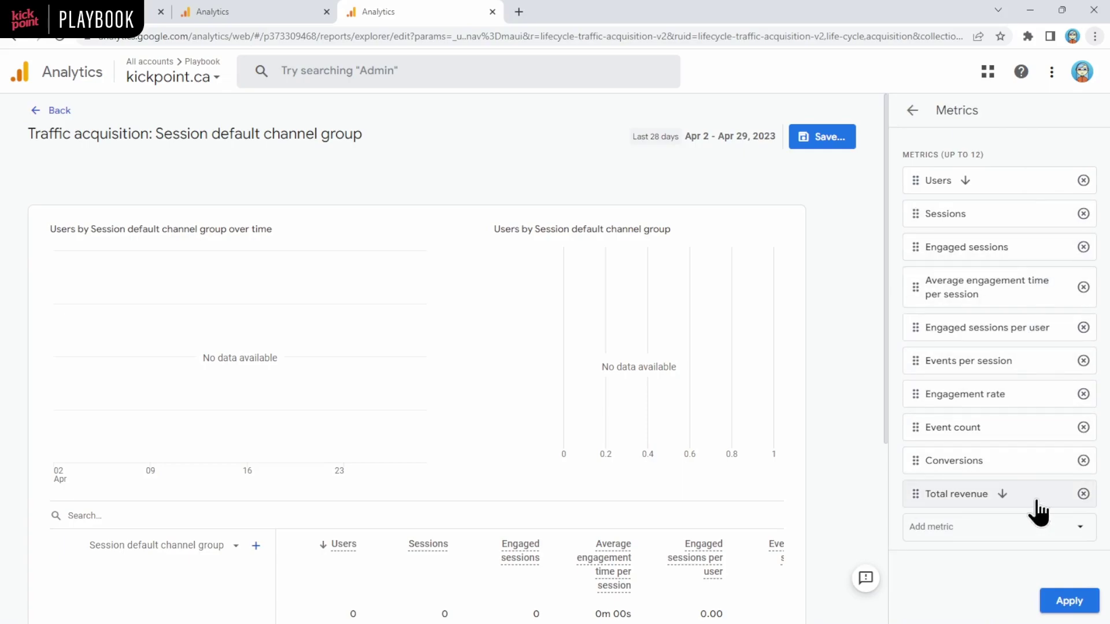
{"action": "left_click", "coordinate": [1083, 493]}
{"action": "left_click", "coordinate": [1069, 601]}
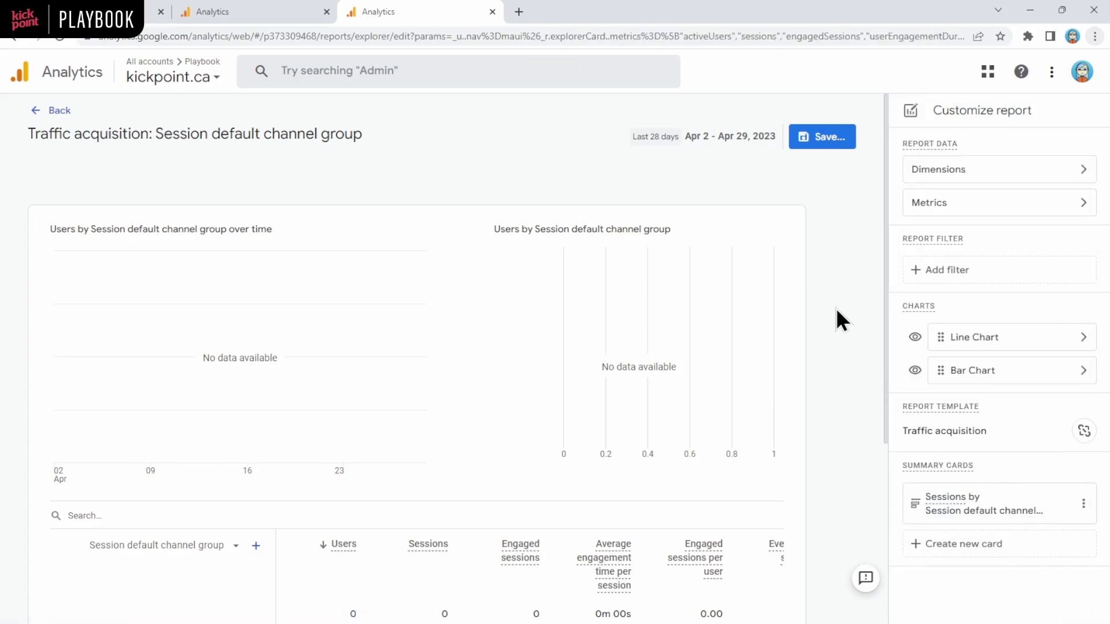
Save the change to the current Traffic acquisition report
{"action": "scroll", "coordinate": [836, 308], "scroll_direction": "down", "scroll_amount": 5}
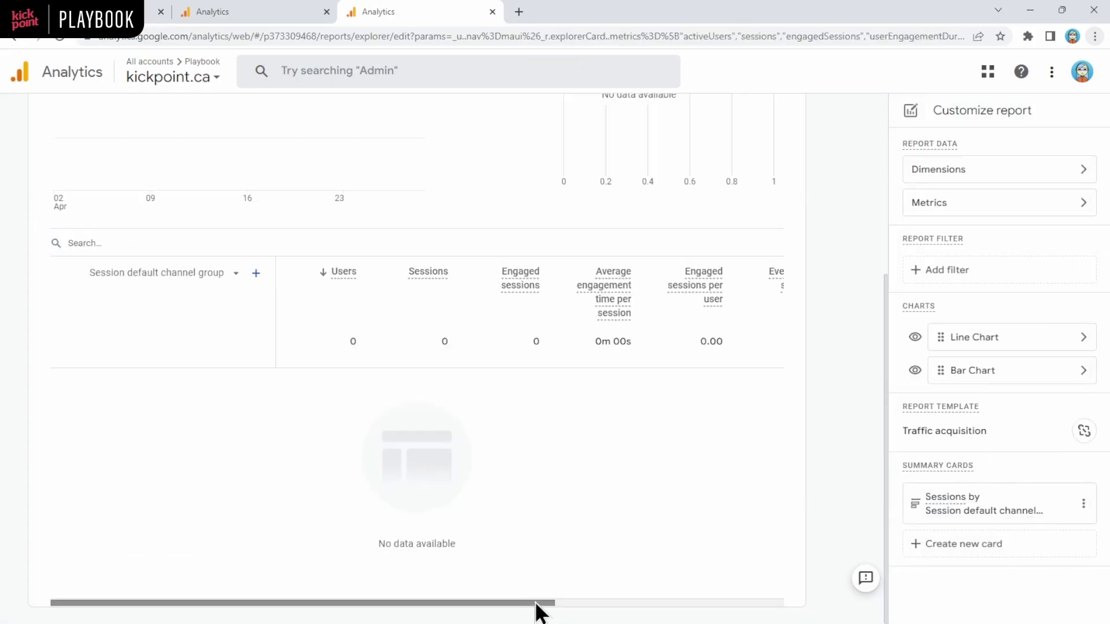
{"action": "left_click_drag", "start_coordinate": [538, 604], "coordinate": [792, 611]}
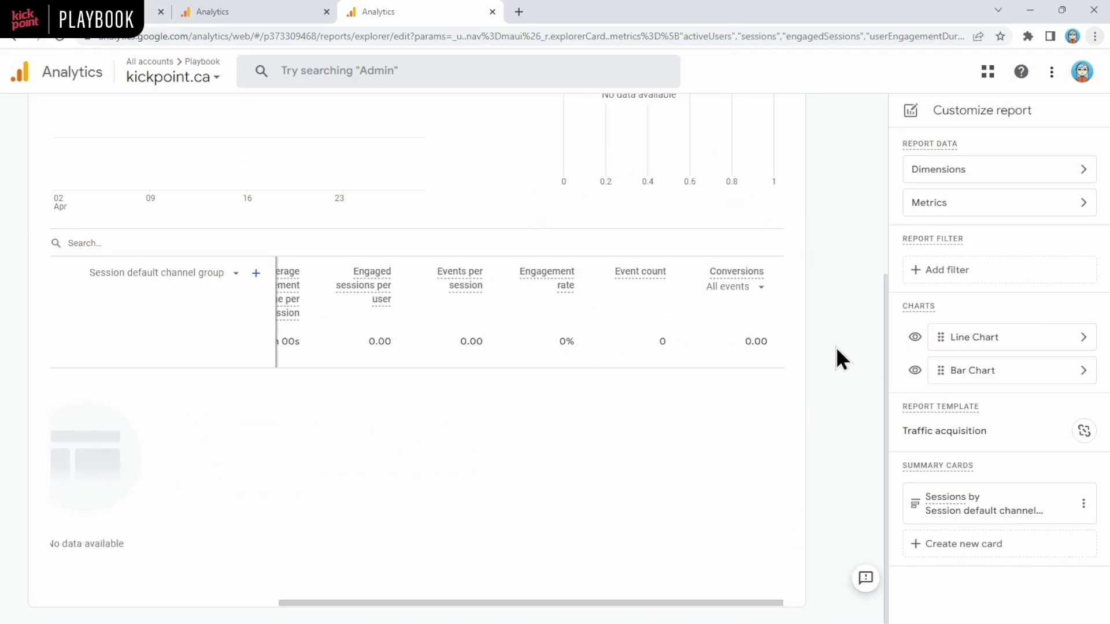
{"action": "scroll", "coordinate": [836, 347], "scroll_direction": "up", "scroll_amount": 5}
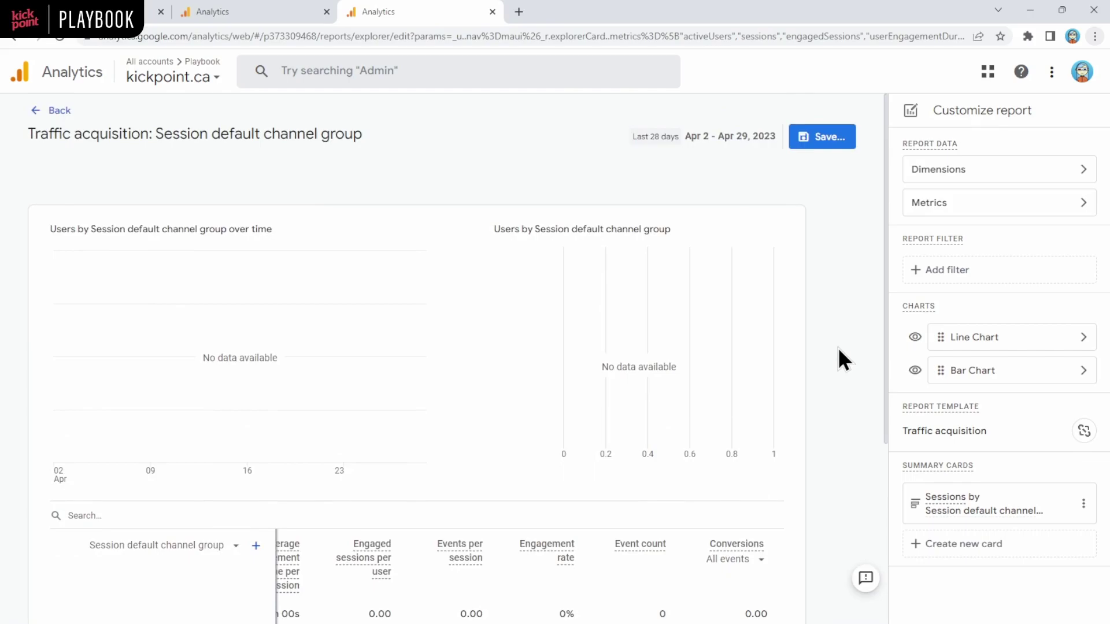
{"action": "left_click", "coordinate": [827, 137]}
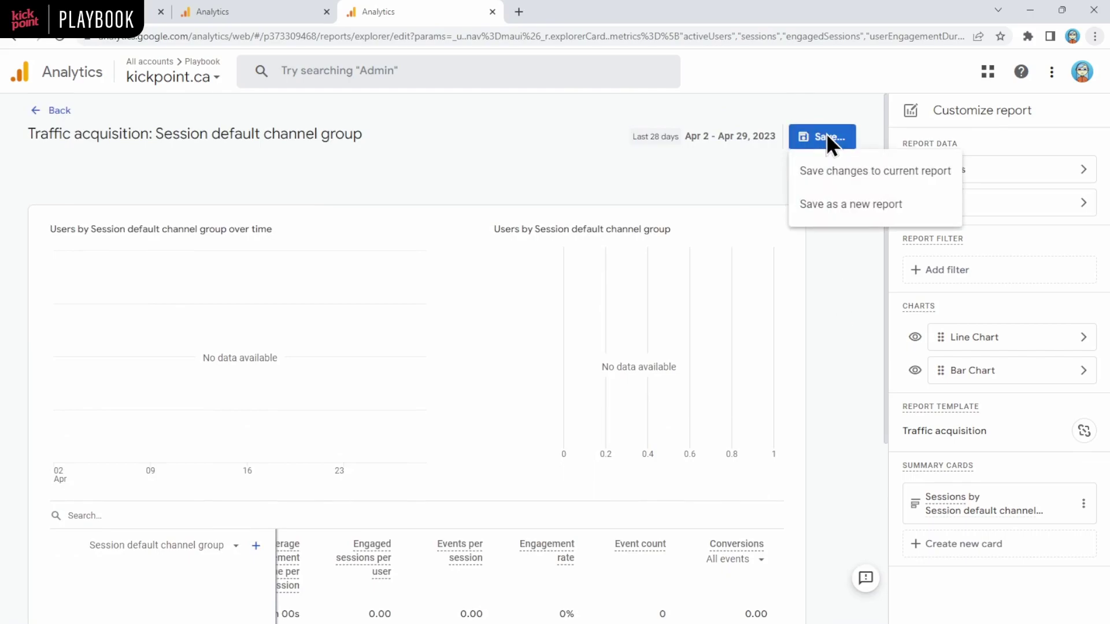
{"action": "left_click", "coordinate": [836, 175]}
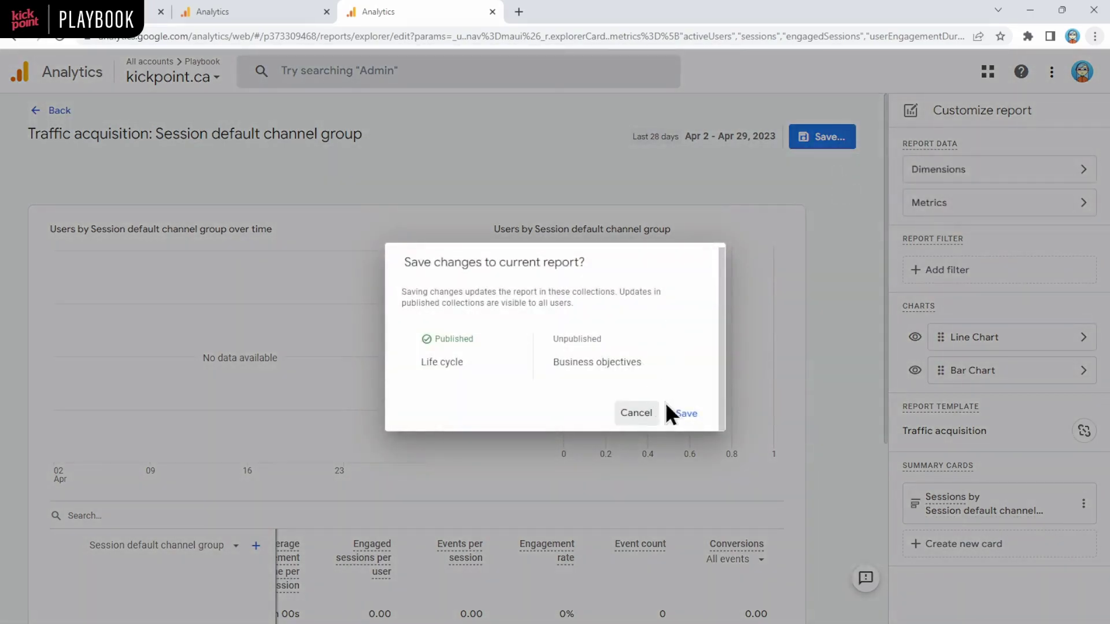
{"action": "left_click", "coordinate": [686, 413]}
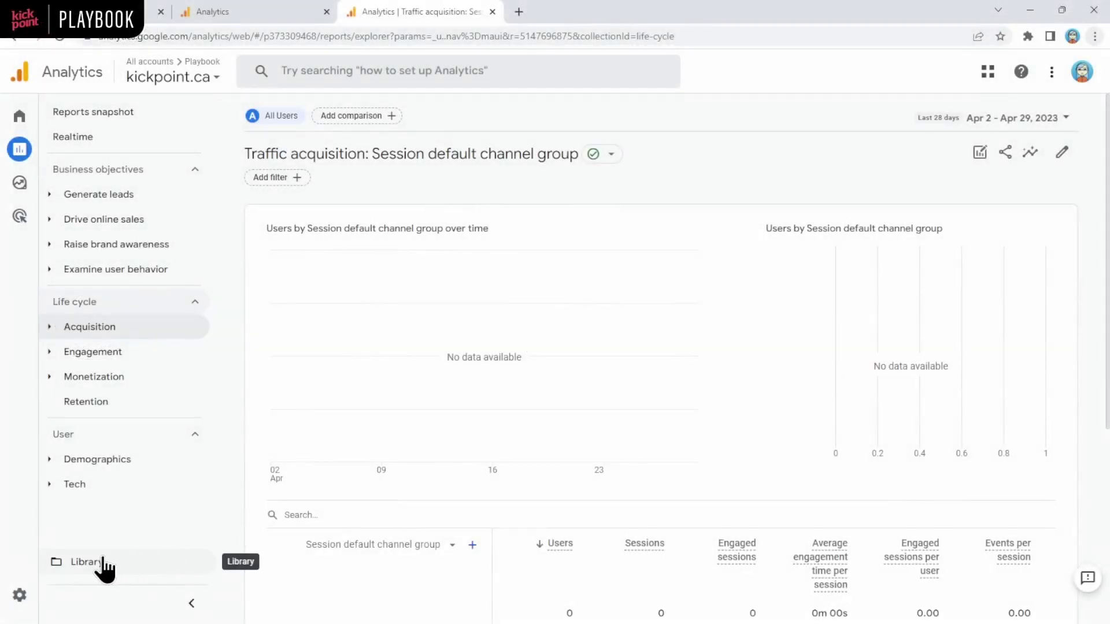
{"action": "left_click", "coordinate": [103, 568]}
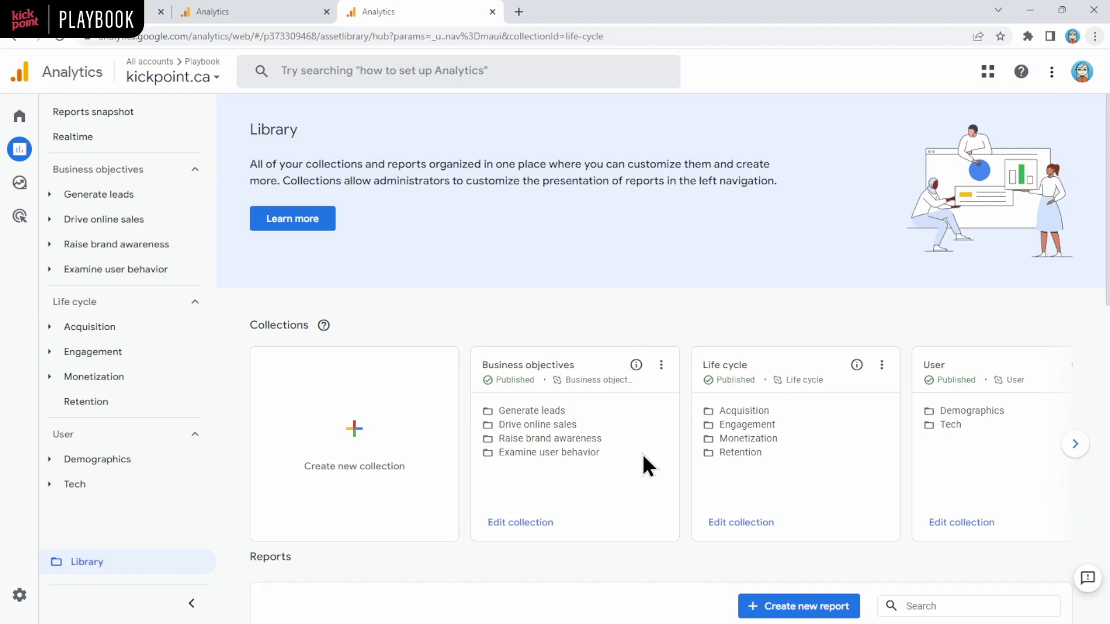
{"action": "scroll", "coordinate": [643, 454], "scroll_direction": "down", "scroll_amount": 7}
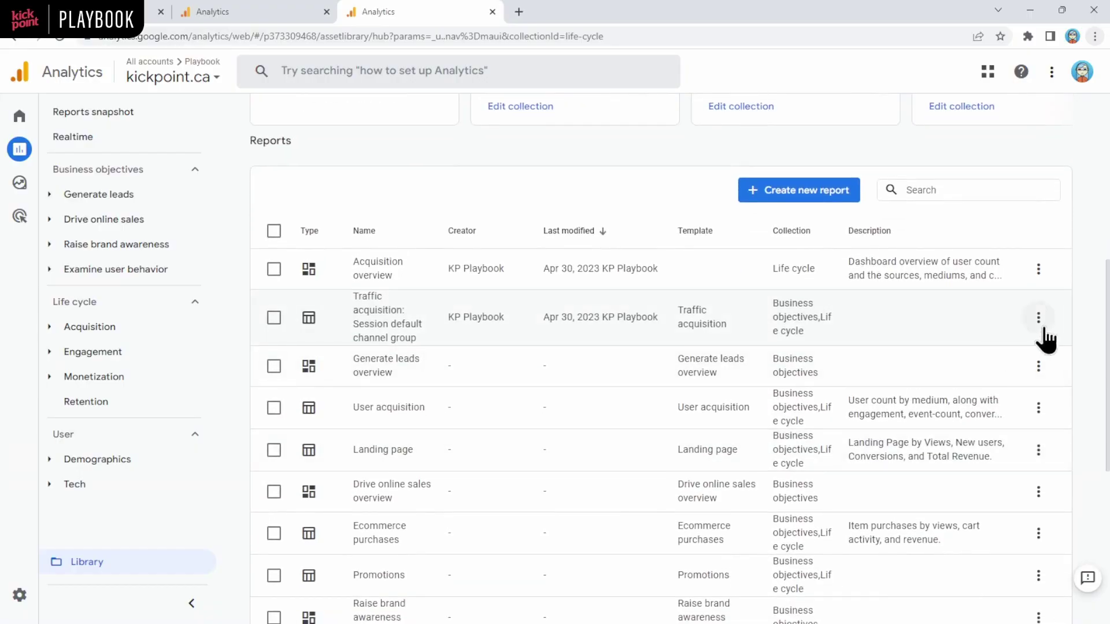
{"action": "left_click", "coordinate": [1039, 317]}
{"action": "left_click", "coordinate": [1039, 270]}
{"action": "left_click", "coordinate": [1039, 269]}
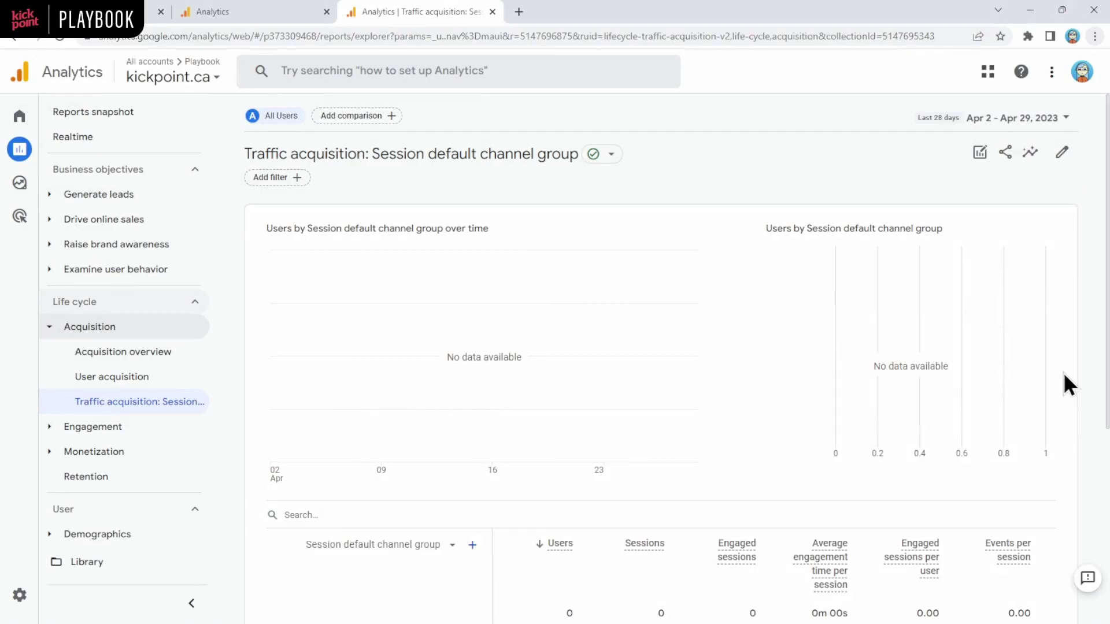
{"action": "scroll", "coordinate": [1067, 386], "scroll_direction": "down", "scroll_amount": 5}
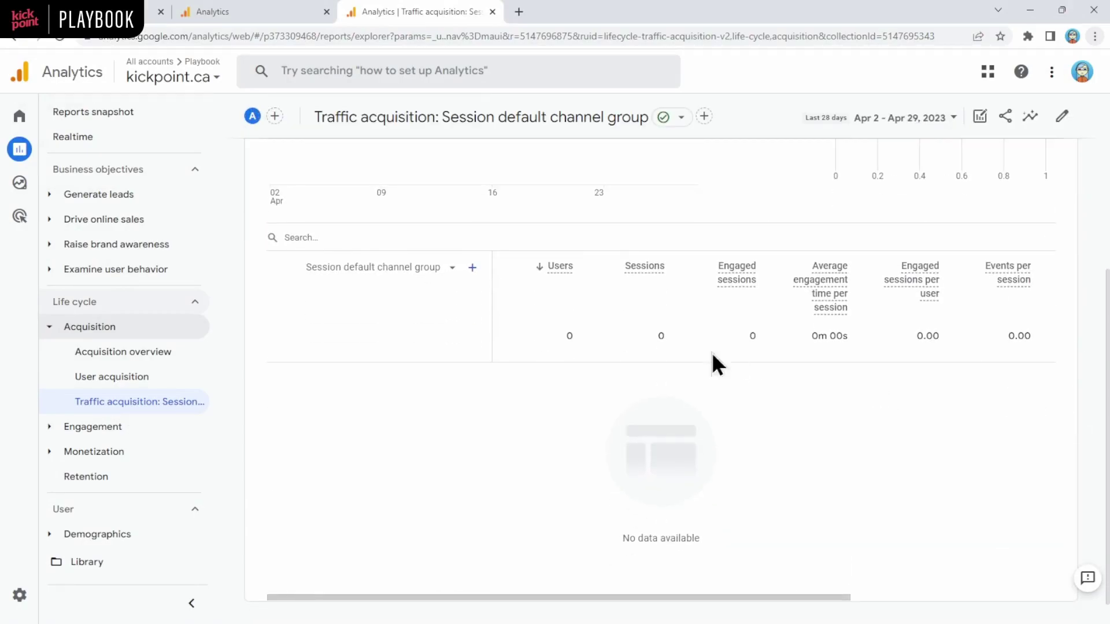
{"action": "left_click", "coordinate": [424, 282]}
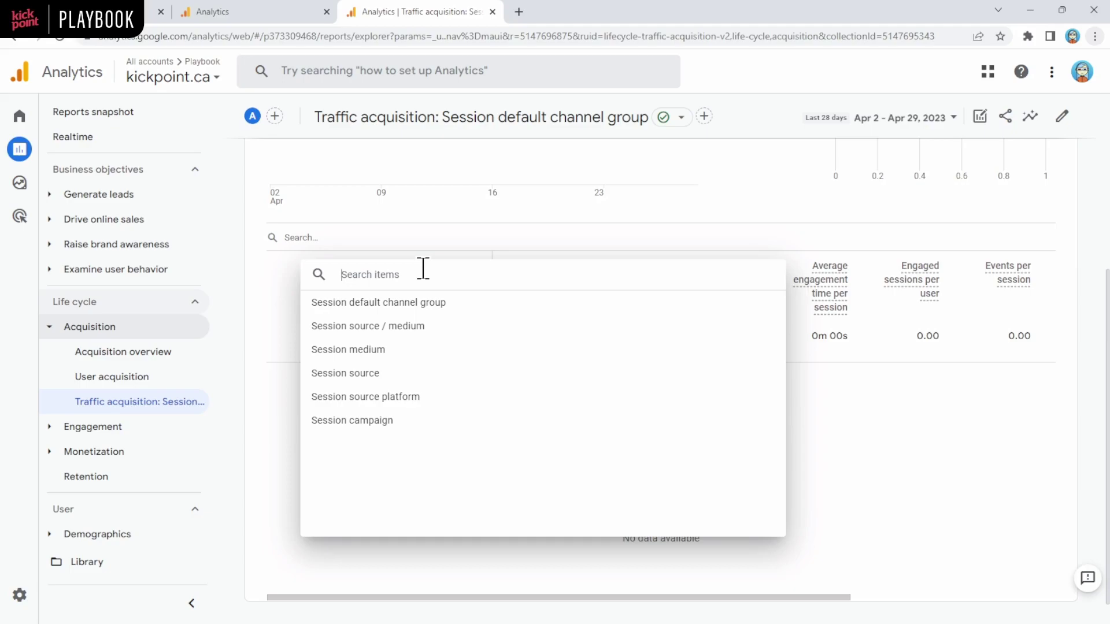
{"action": "left_click", "coordinate": [440, 255]}
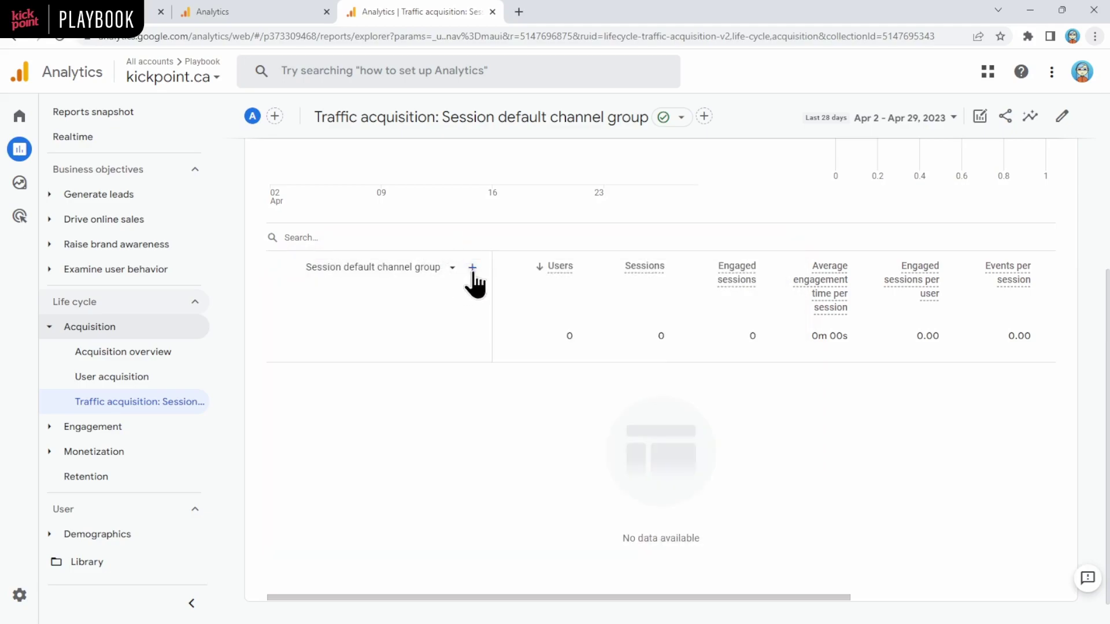
{"action": "left_click", "coordinate": [475, 269]}
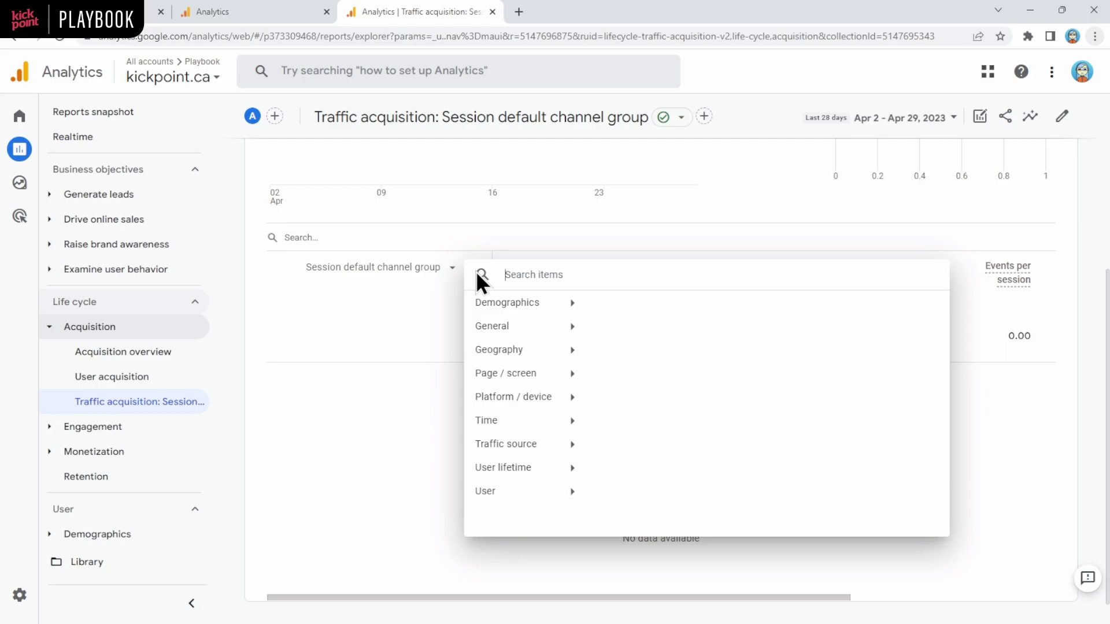
{"action": "left_click", "coordinate": [502, 350]}
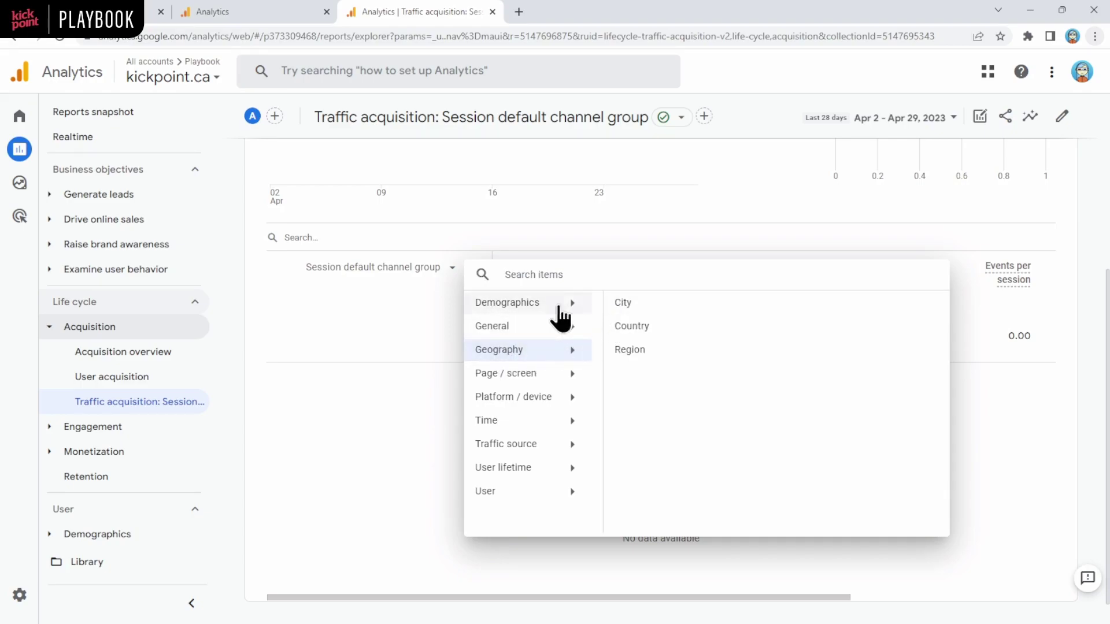
{"action": "left_click", "coordinate": [392, 355]}
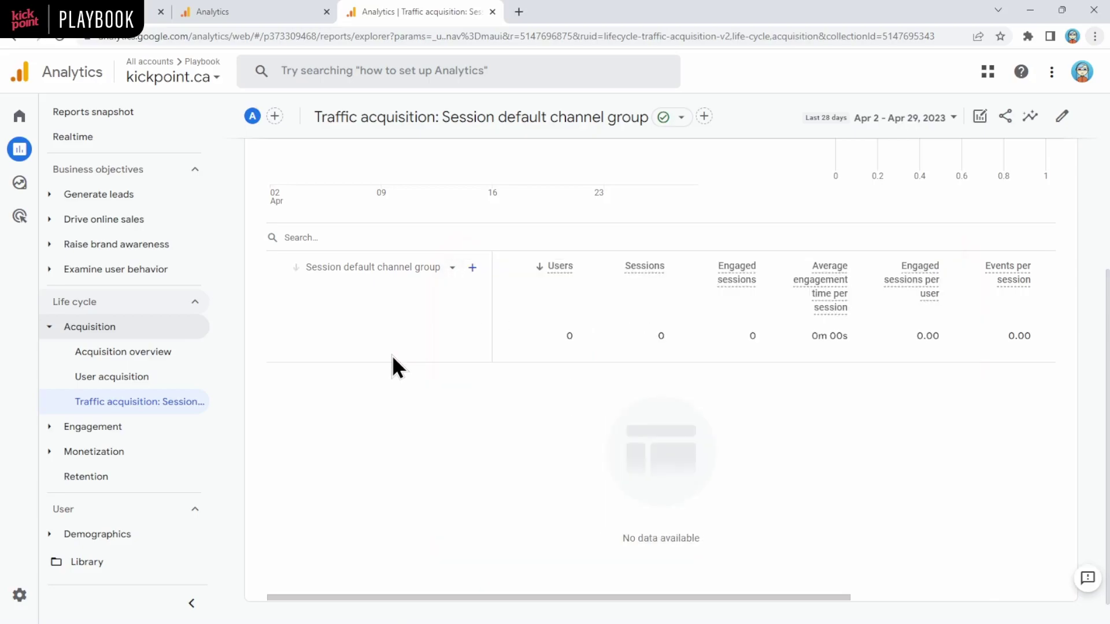
{"action": "left_click", "coordinate": [343, 237]}
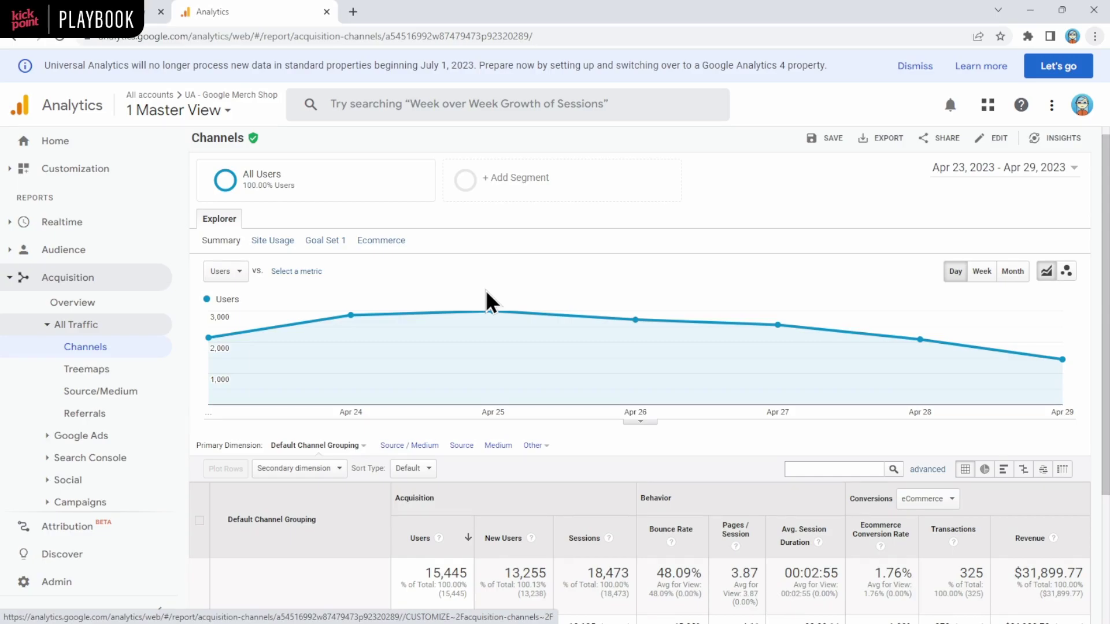
Scroll down through the Universal Analytics Channels report
{"action": "scroll", "coordinate": [485, 301], "scroll_direction": "down", "scroll_amount": 3}
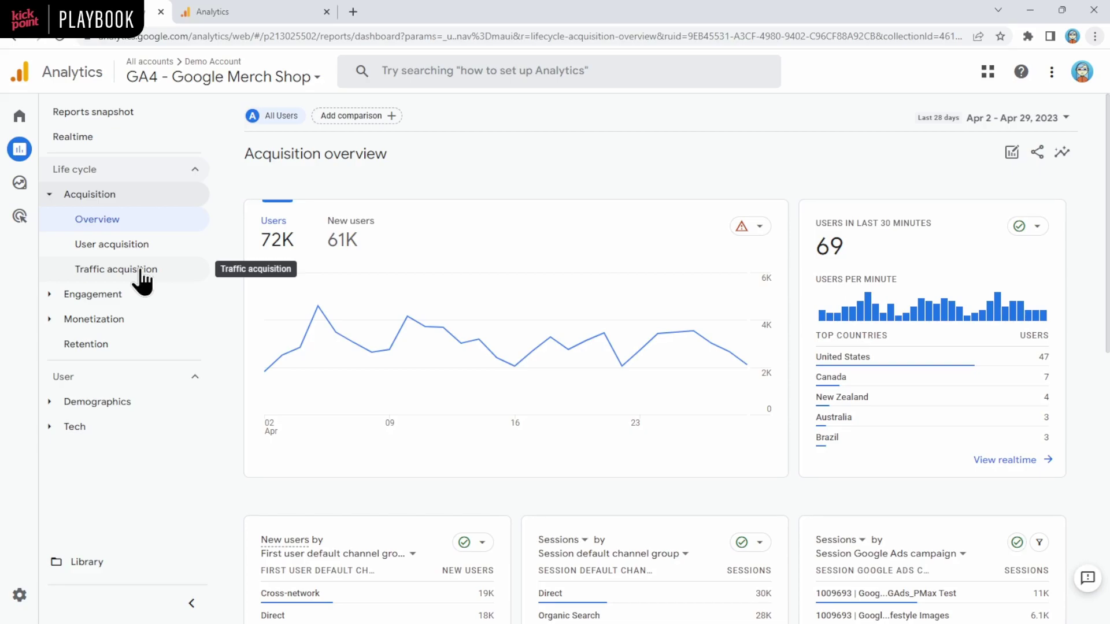
Open Traffic acquisition and switch the table's primary dimension to Session source / medium
{"action": "left_click", "coordinate": [141, 272]}
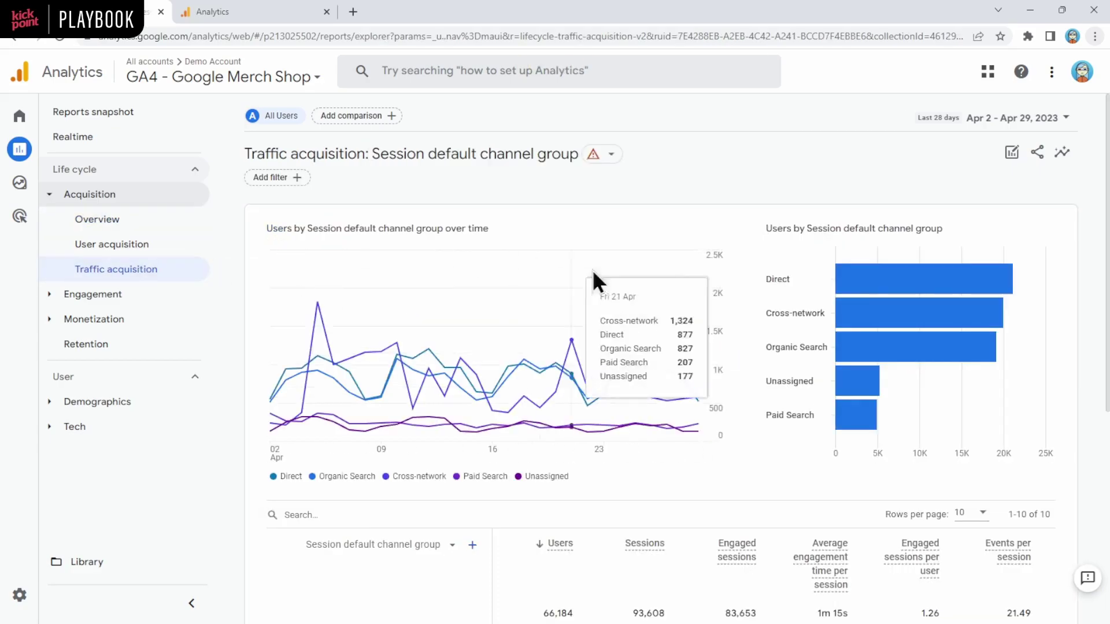
{"action": "scroll", "coordinate": [675, 358], "scroll_direction": "down", "scroll_amount": 5}
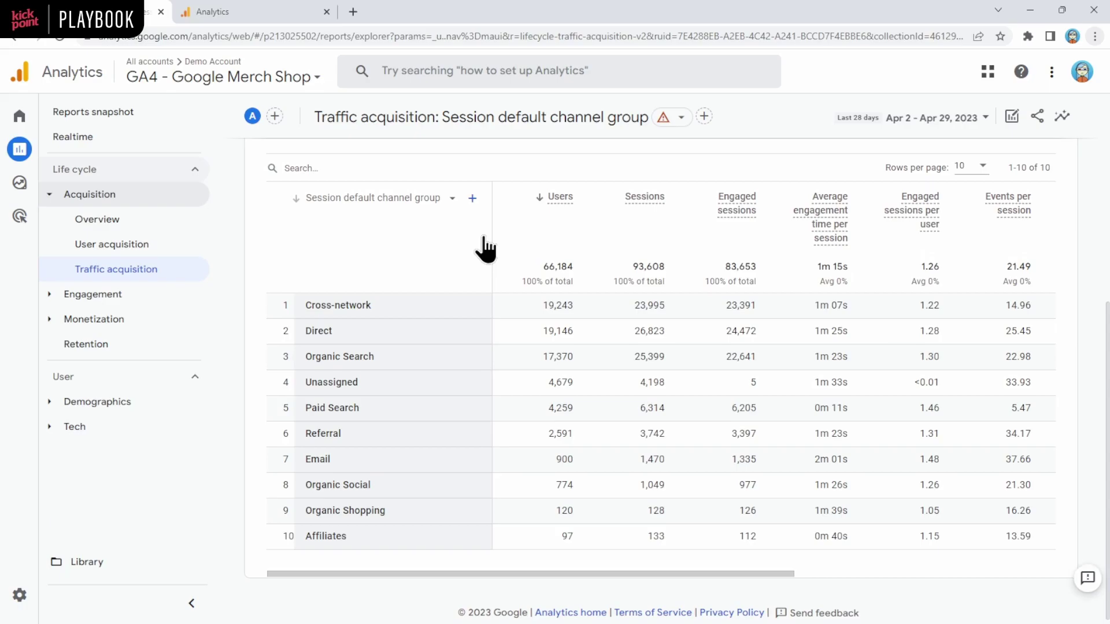
{"action": "left_click", "coordinate": [391, 198]}
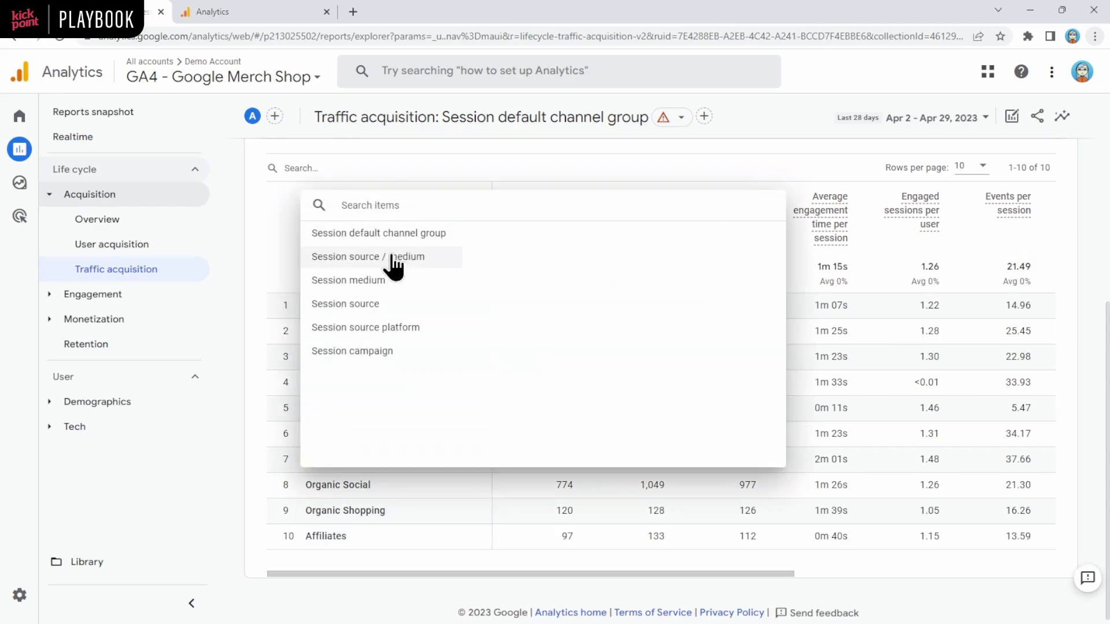
{"action": "left_click", "coordinate": [394, 258]}
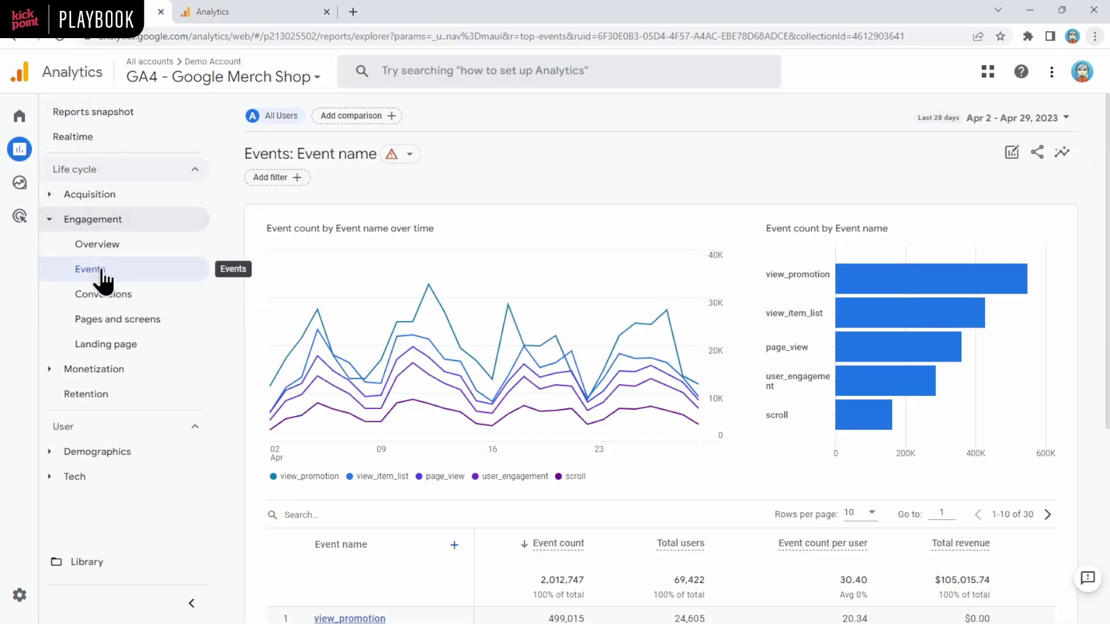
Open the page_view event's detail report and scroll through its cards
{"action": "mouse_move", "coordinate": [602, 418]}
{"action": "scroll", "coordinate": [602, 418], "scroll_direction": "down", "scroll_amount": 5}
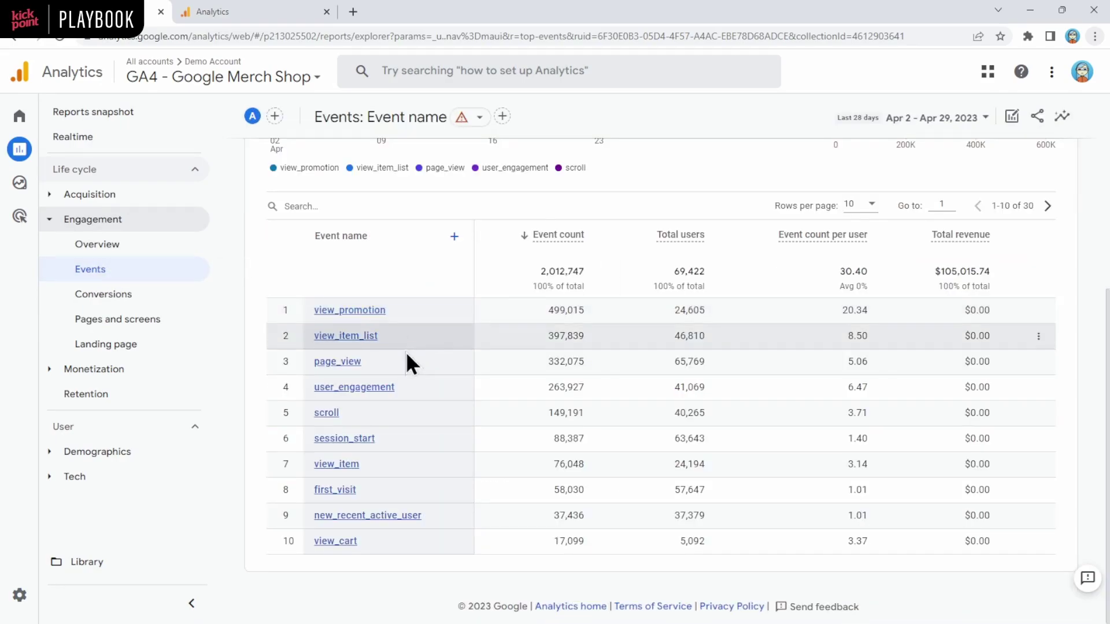
{"action": "left_click", "coordinate": [345, 363]}
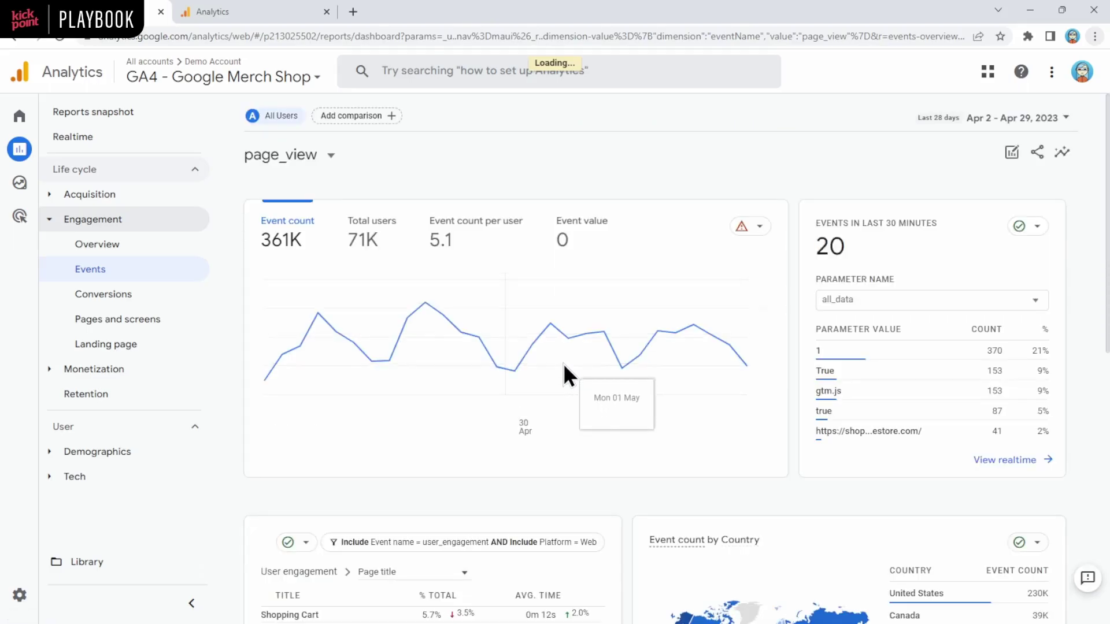
{"action": "scroll", "coordinate": [588, 371], "scroll_direction": "down", "scroll_amount": 7}
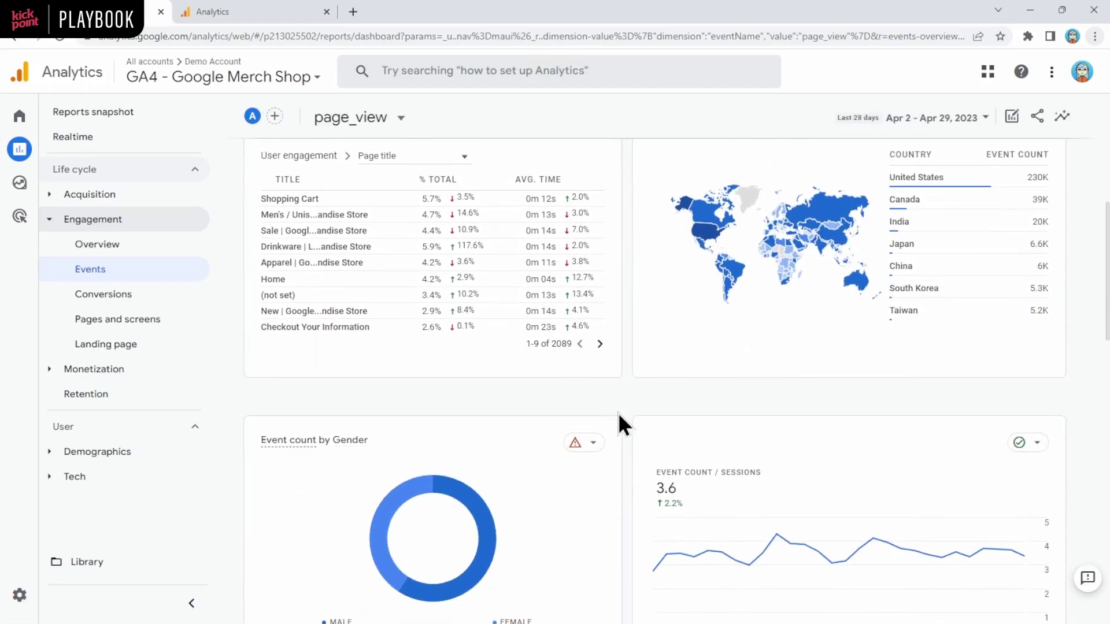
{"action": "scroll", "coordinate": [619, 413], "scroll_direction": "up", "scroll_amount": 1}
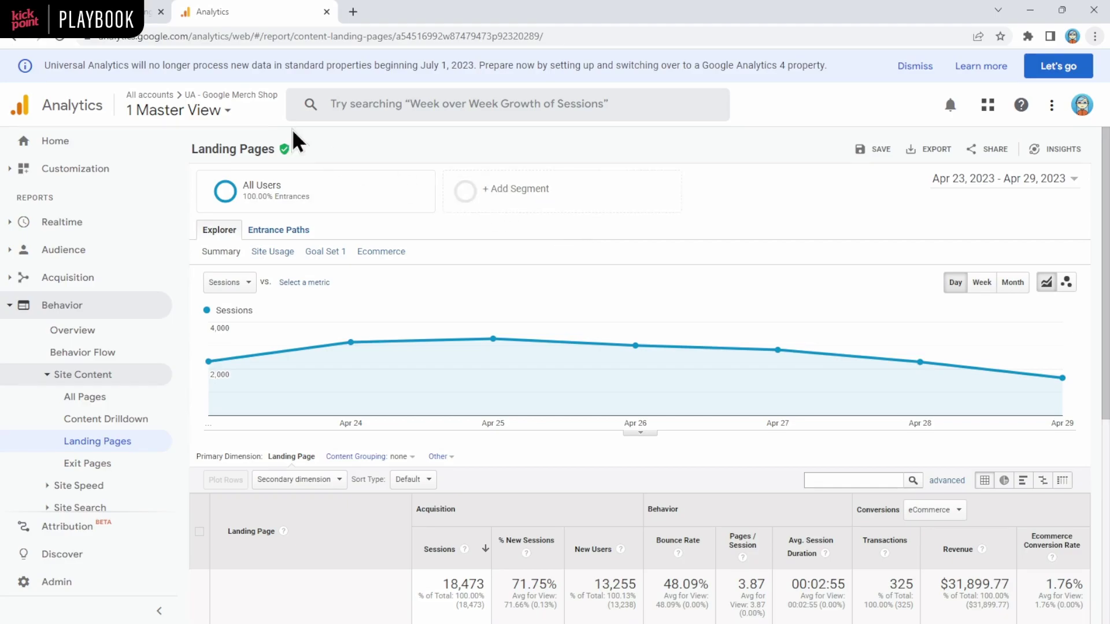
Switch to the tab showing the GA4 Engagement > Landing page report
{"action": "left_click", "coordinate": [151, 13]}
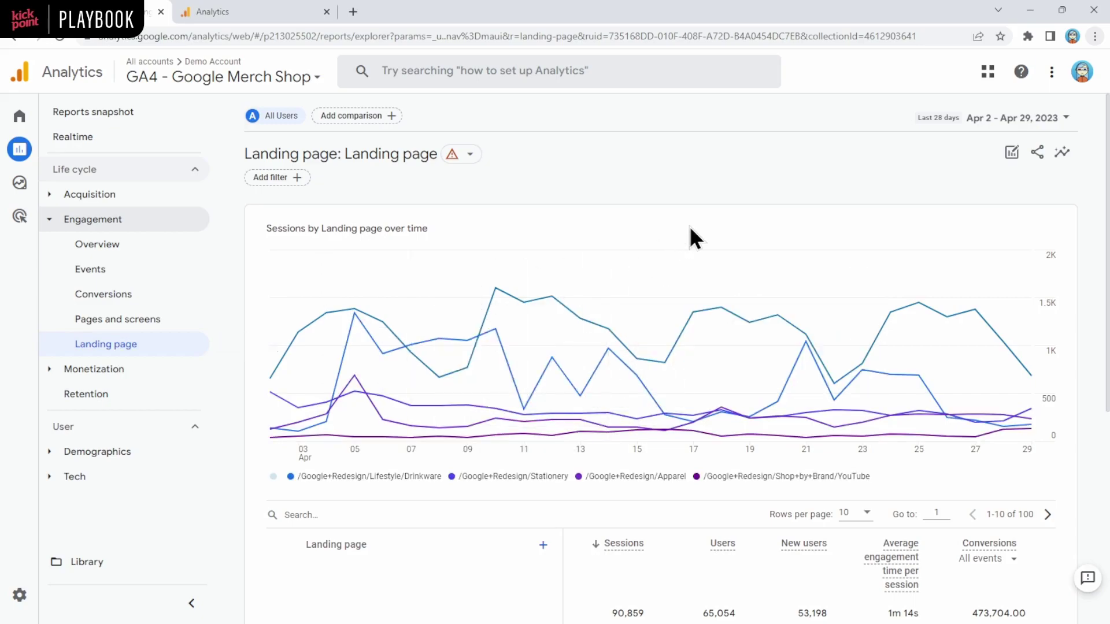
Add a comparison for Session default channel group = Organic Search
{"action": "left_click", "coordinate": [1012, 152]}
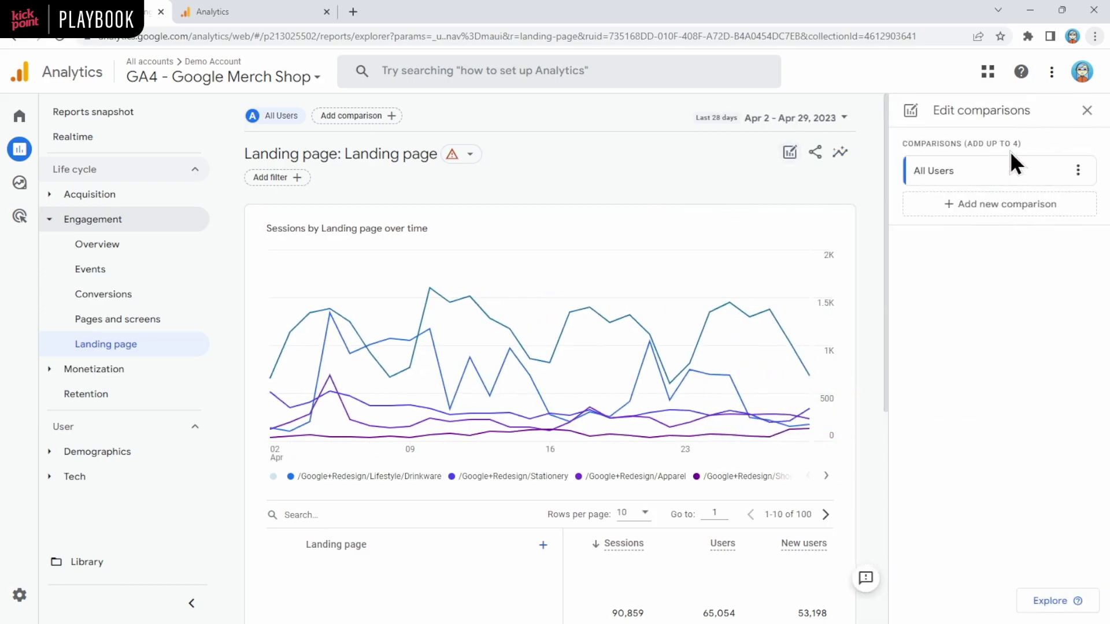
{"action": "left_click", "coordinate": [1049, 208]}
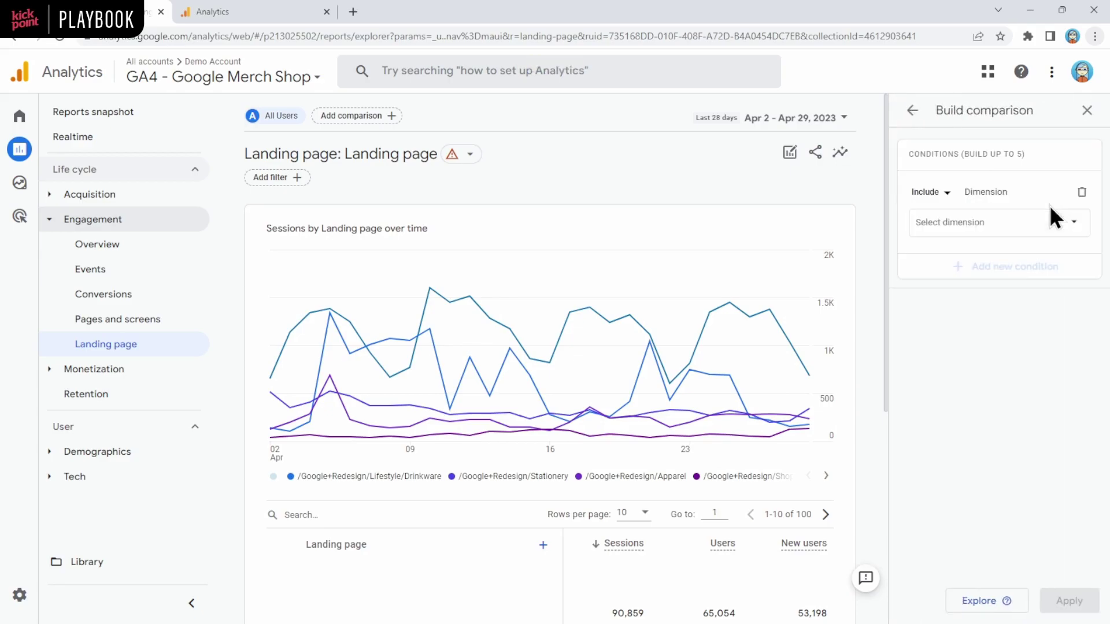
{"action": "left_click", "coordinate": [1044, 231]}
{"action": "scroll", "coordinate": [1035, 295], "scroll_direction": "down", "scroll_amount": 10}
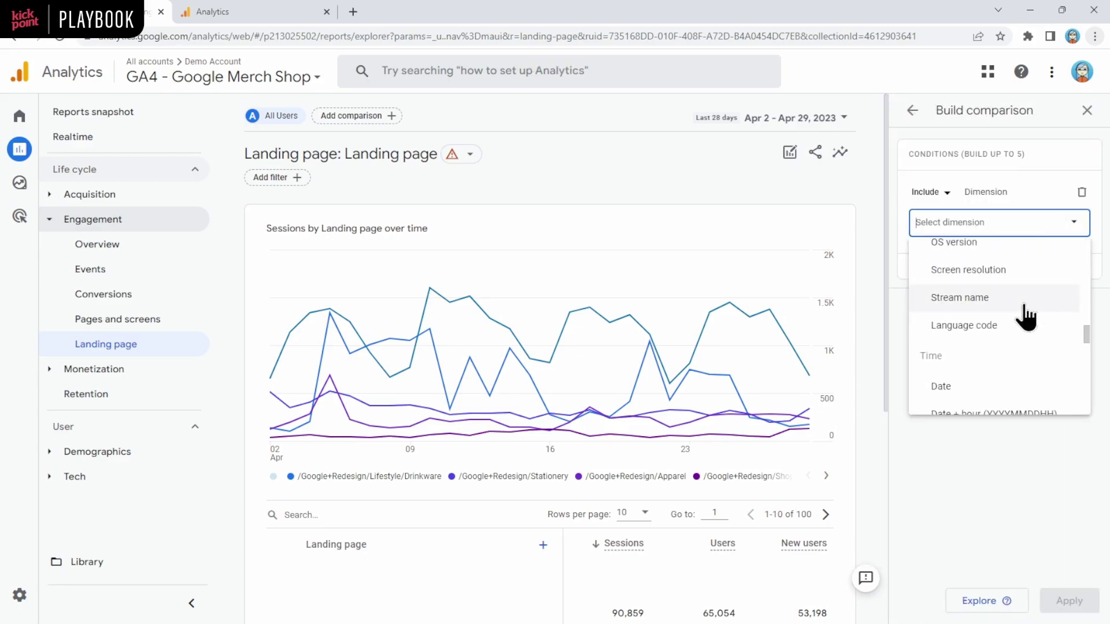
{"action": "type", "text": "ch"}
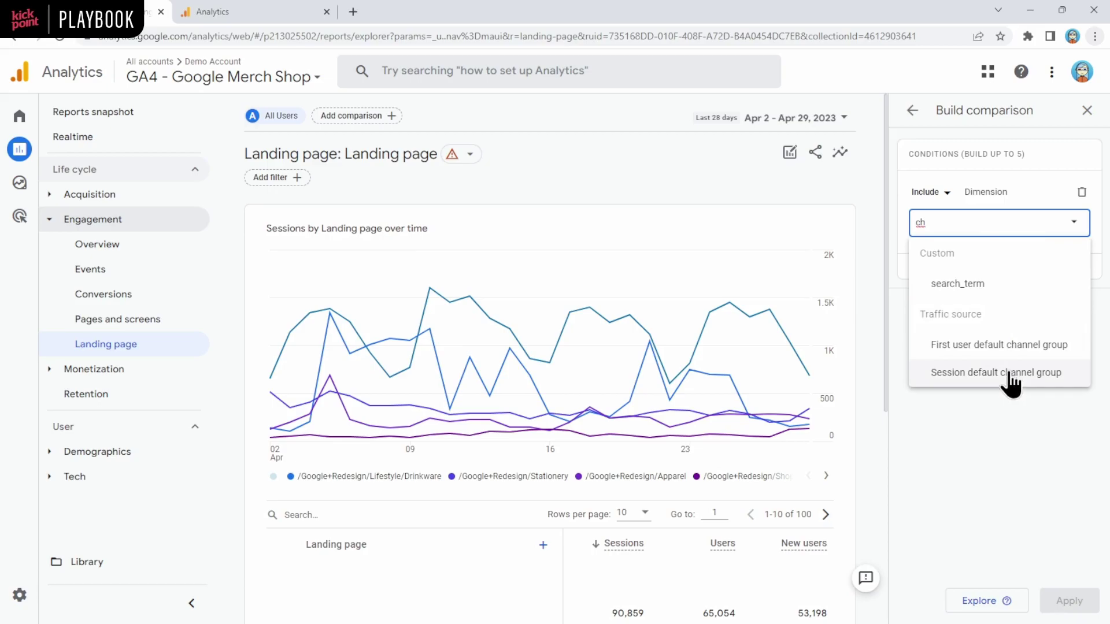
{"action": "left_click", "coordinate": [1012, 372]}
{"action": "left_click", "coordinate": [1031, 283]}
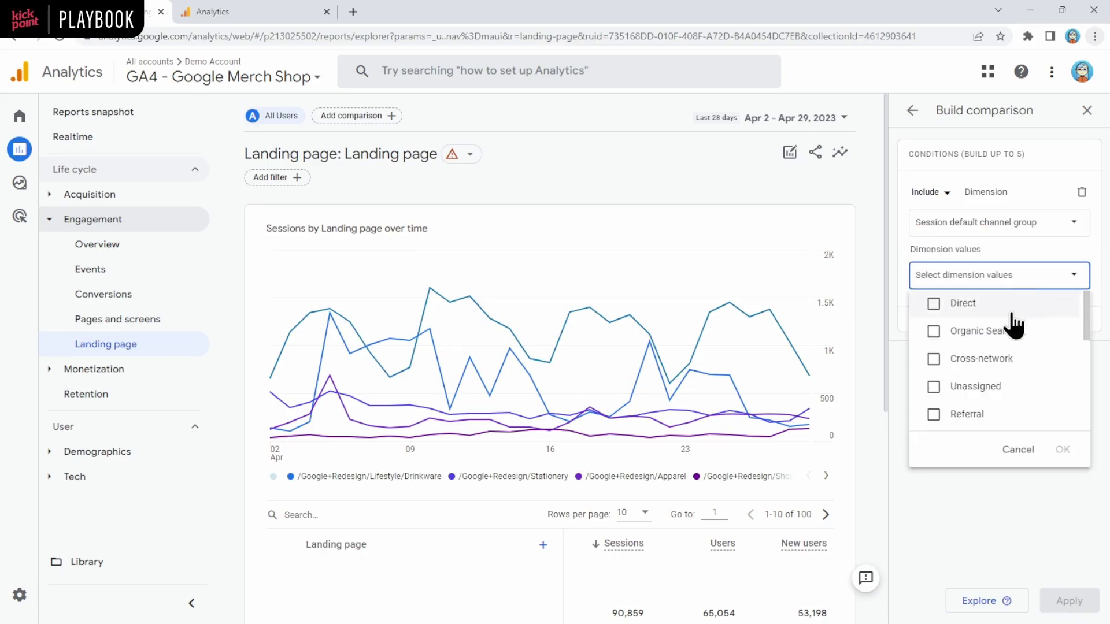
{"action": "left_click", "coordinate": [985, 332]}
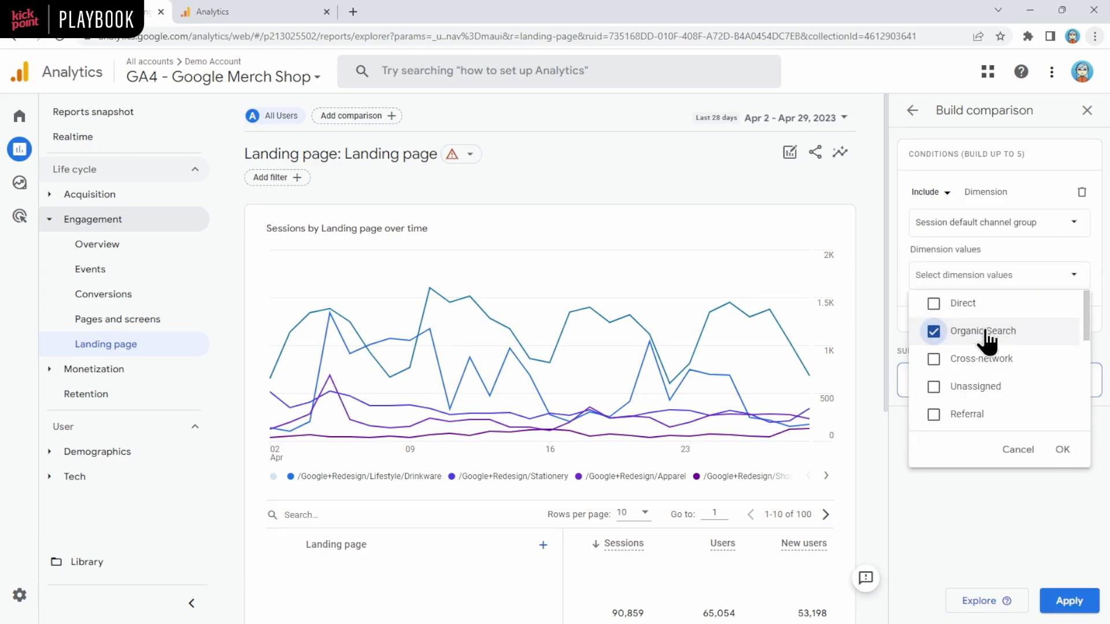
{"action": "left_click", "coordinate": [1063, 449]}
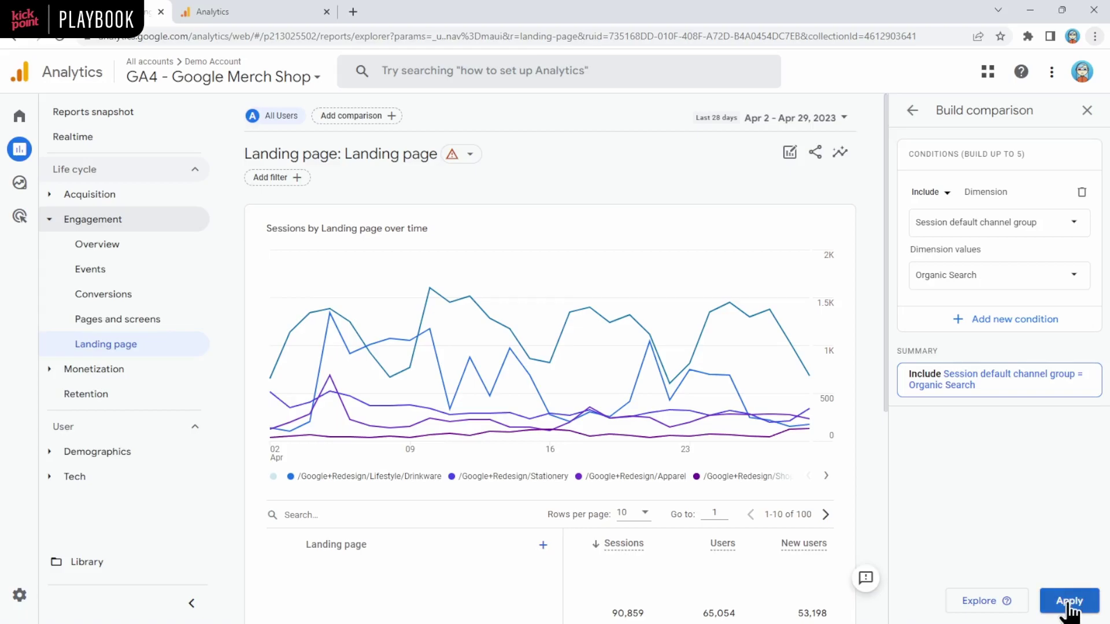
{"action": "left_click", "coordinate": [1069, 602]}
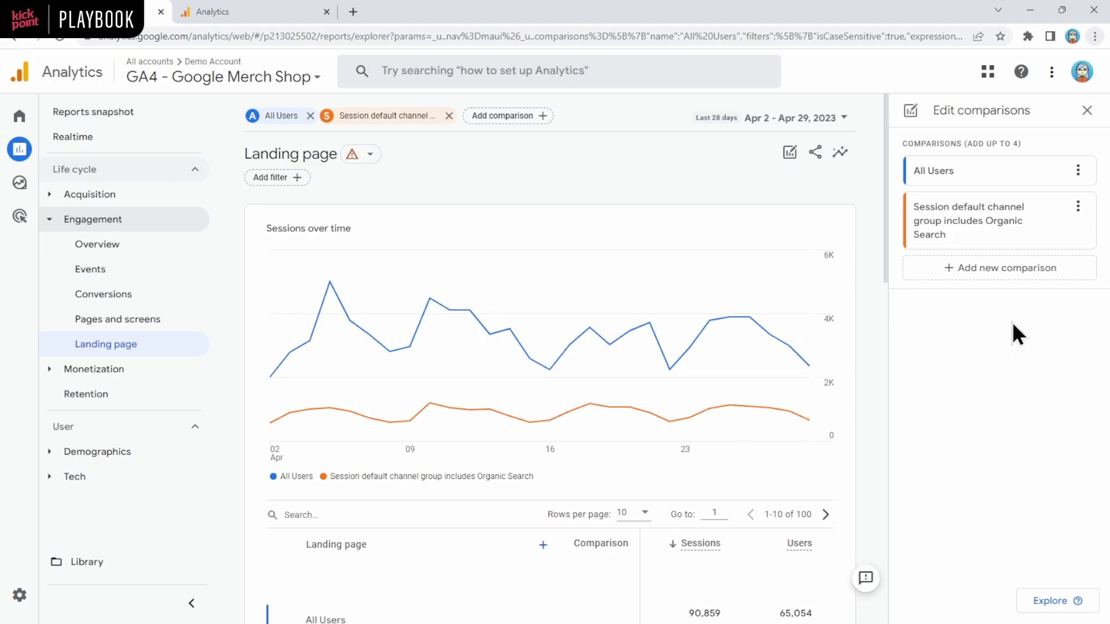
Remove the All Users comparison and close the comparisons panel
{"action": "left_click", "coordinate": [1078, 171]}
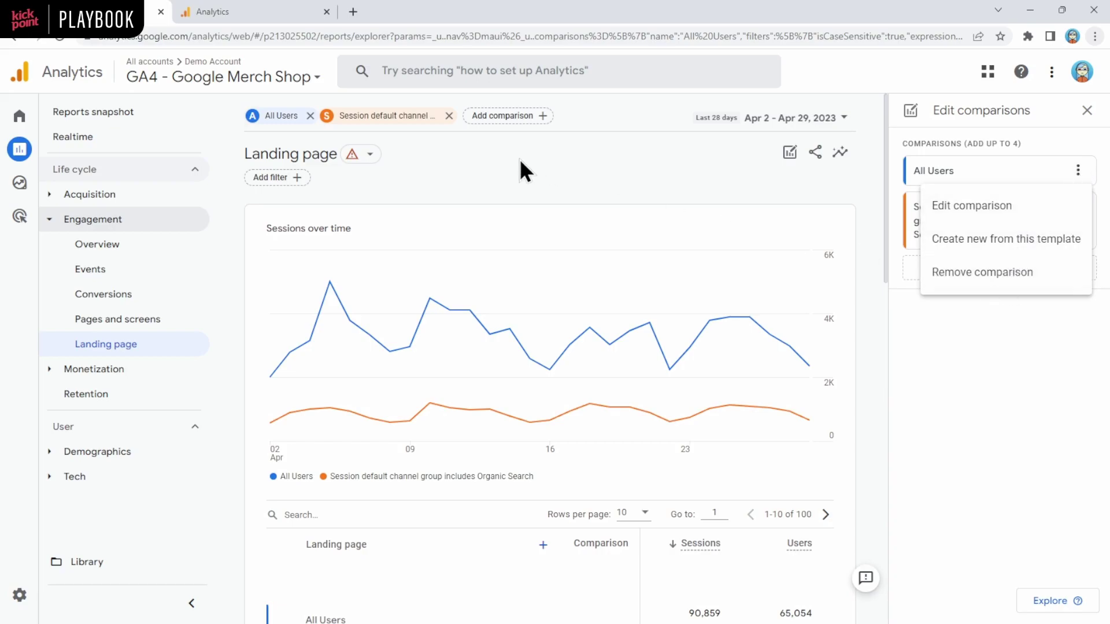
{"action": "left_click", "coordinate": [310, 114]}
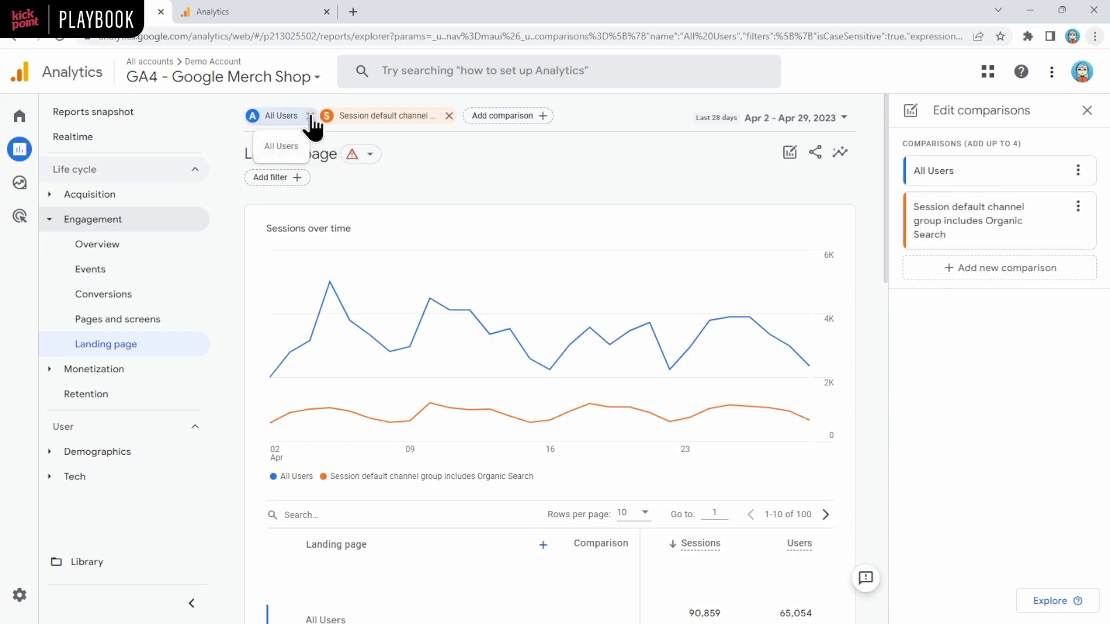
{"action": "left_click", "coordinate": [310, 115]}
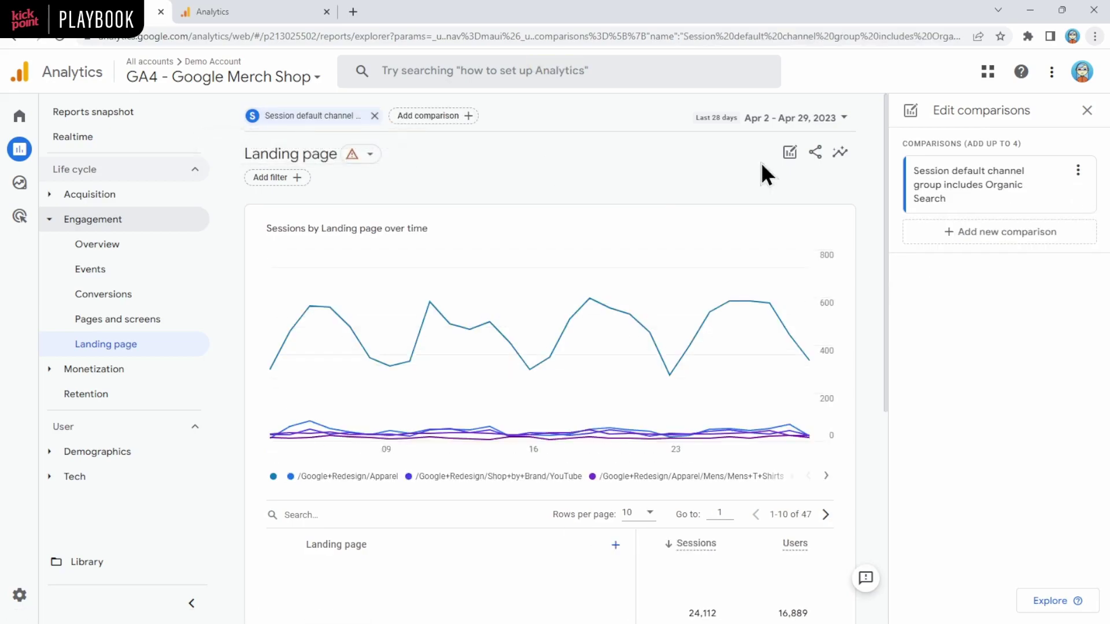
{"action": "left_click", "coordinate": [1087, 111]}
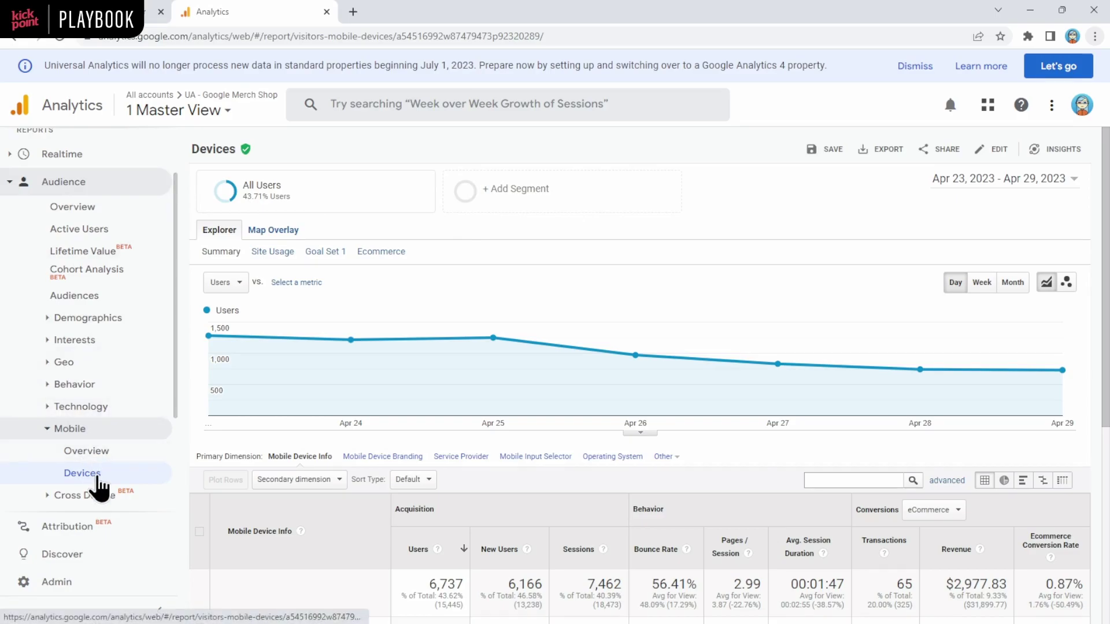
Scroll down to the UA mobile Devices table of device models
{"action": "scroll", "coordinate": [490, 508], "scroll_direction": "down", "scroll_amount": 2}
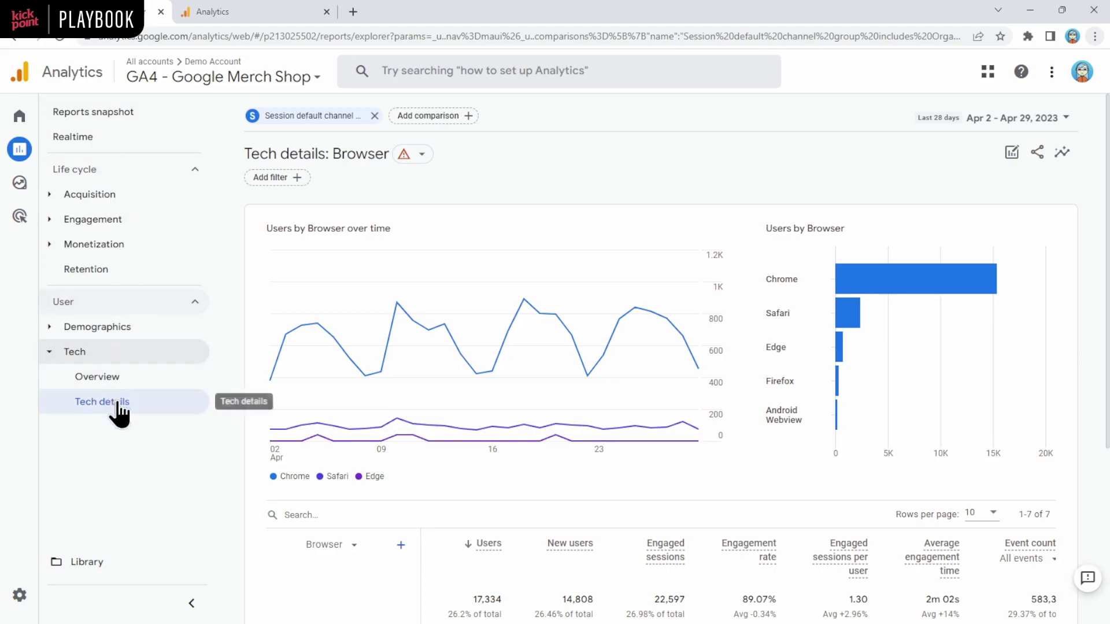
Change the Tech details table's dimension from Browser to Device category
{"action": "scroll", "coordinate": [494, 414], "scroll_direction": "down", "scroll_amount": 5}
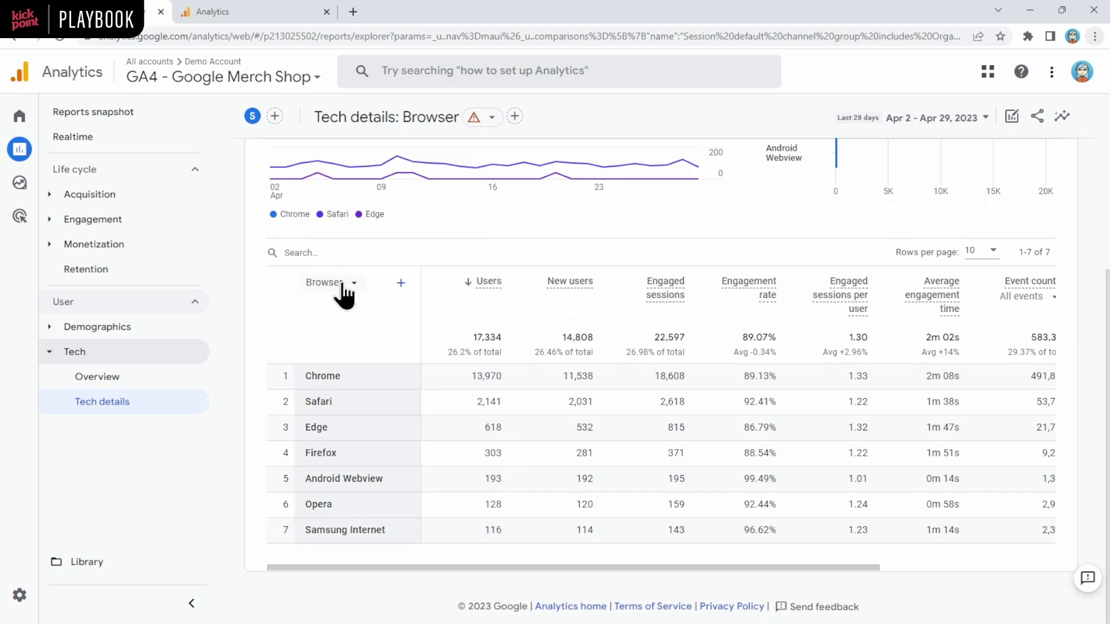
{"action": "left_click", "coordinate": [341, 284]}
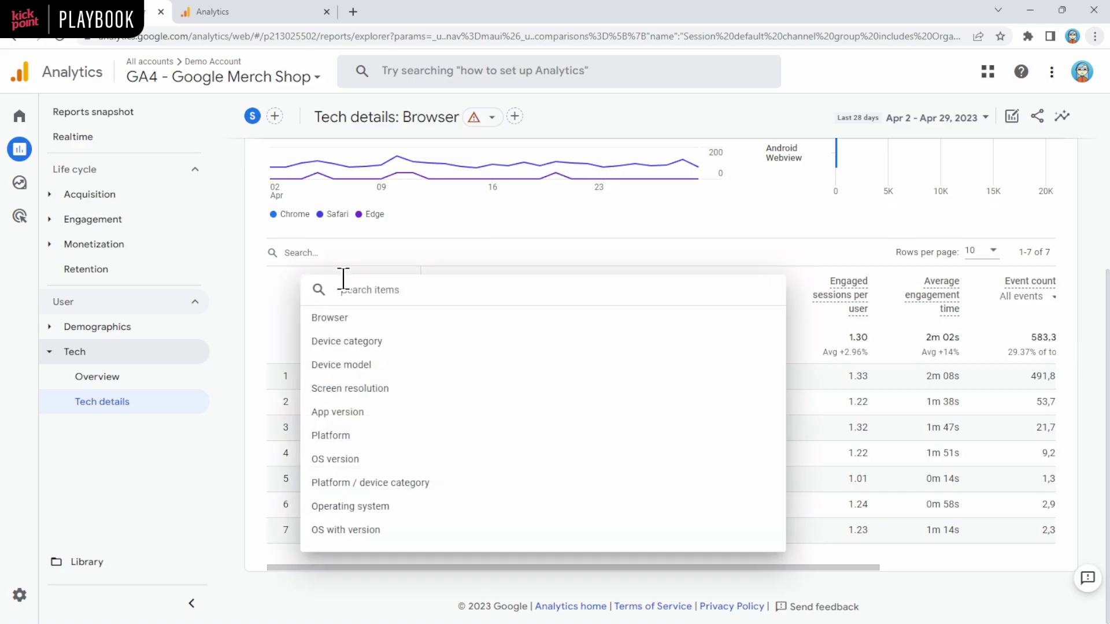
{"action": "left_click", "coordinate": [350, 341]}
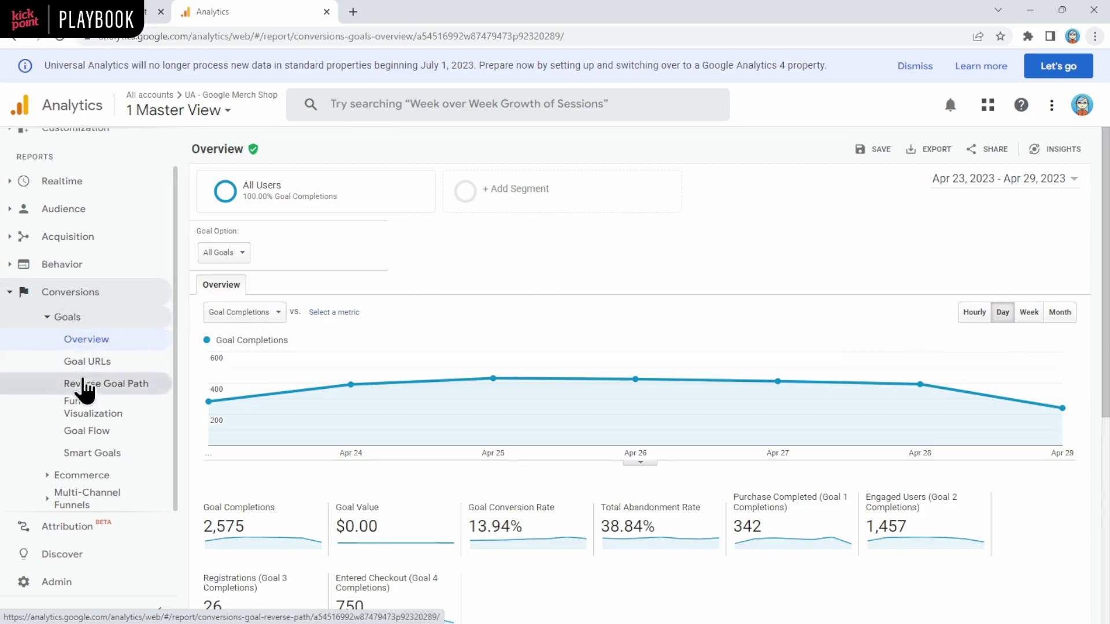
Show the UA Multi-Channel Funnels Overview, with 2,900 total and 1,252 click-assisted conversions
{"action": "left_click", "coordinate": [97, 497]}
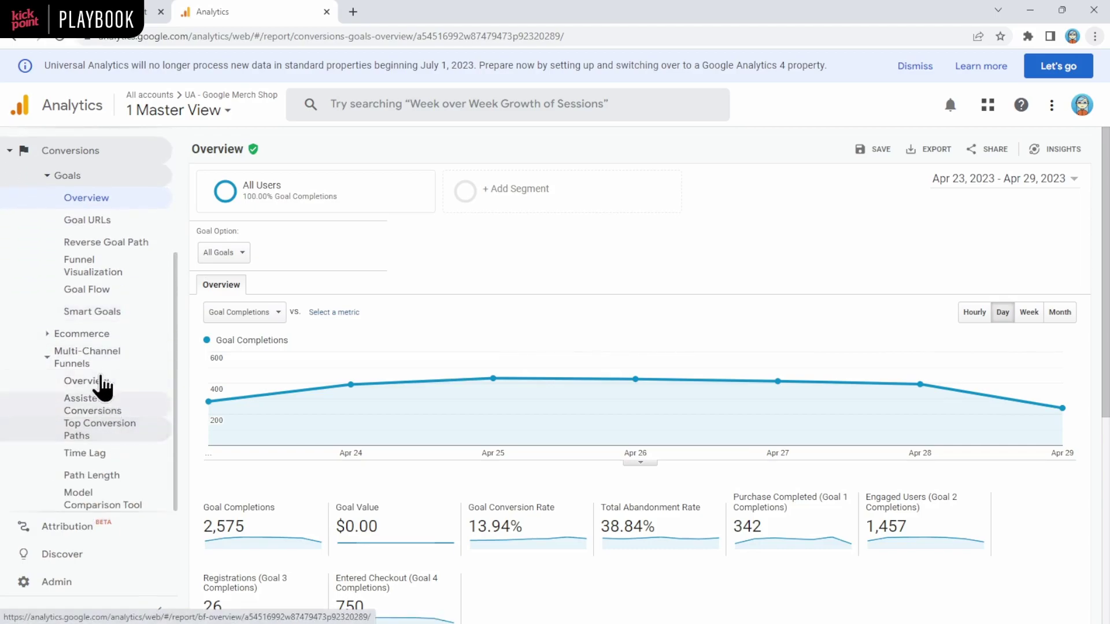
{"action": "left_click", "coordinate": [95, 383]}
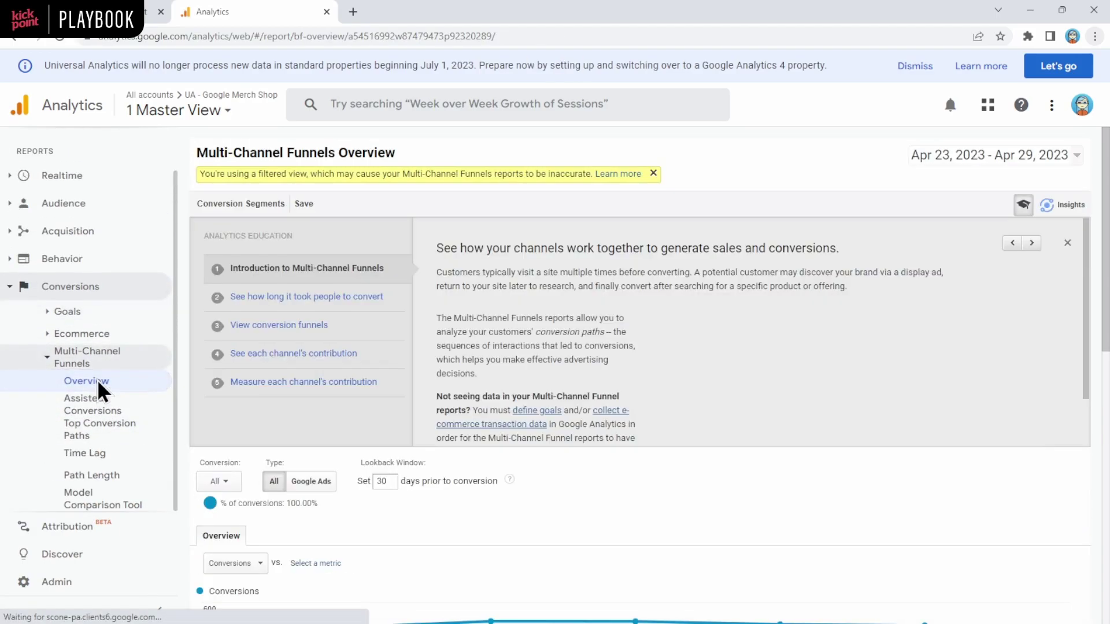
{"action": "scroll", "coordinate": [621, 480], "scroll_direction": "down", "scroll_amount": 5}
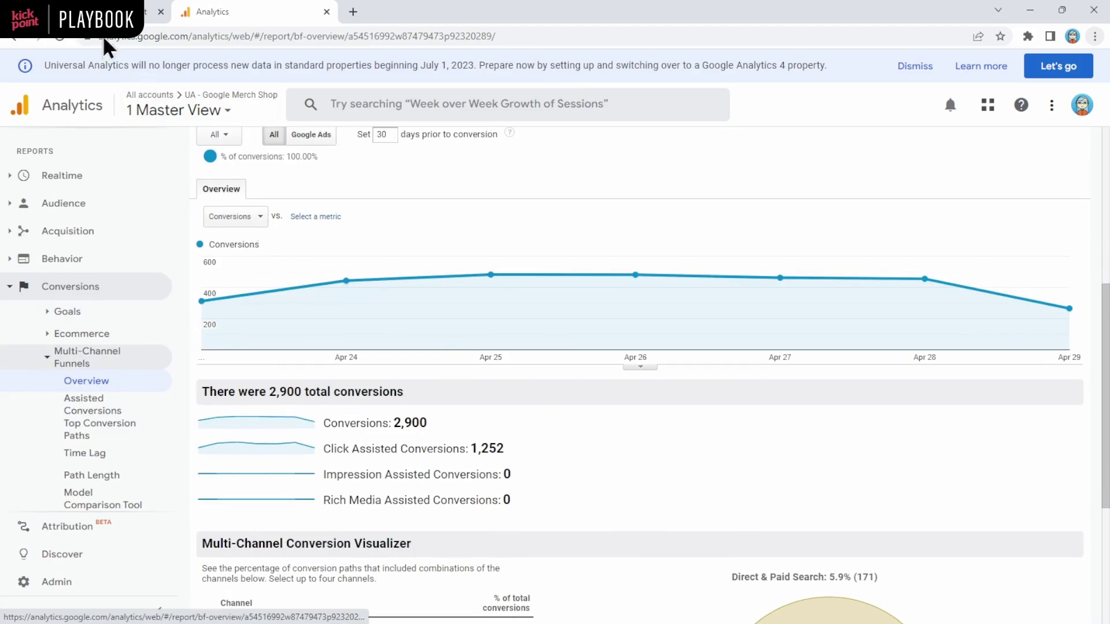
In GA4's Advertising Model comparison report, compare cross-channel last click against first click attribution
{"action": "left_click", "coordinate": [115, 12]}
{"action": "mouse_move", "coordinate": [26, 197]}
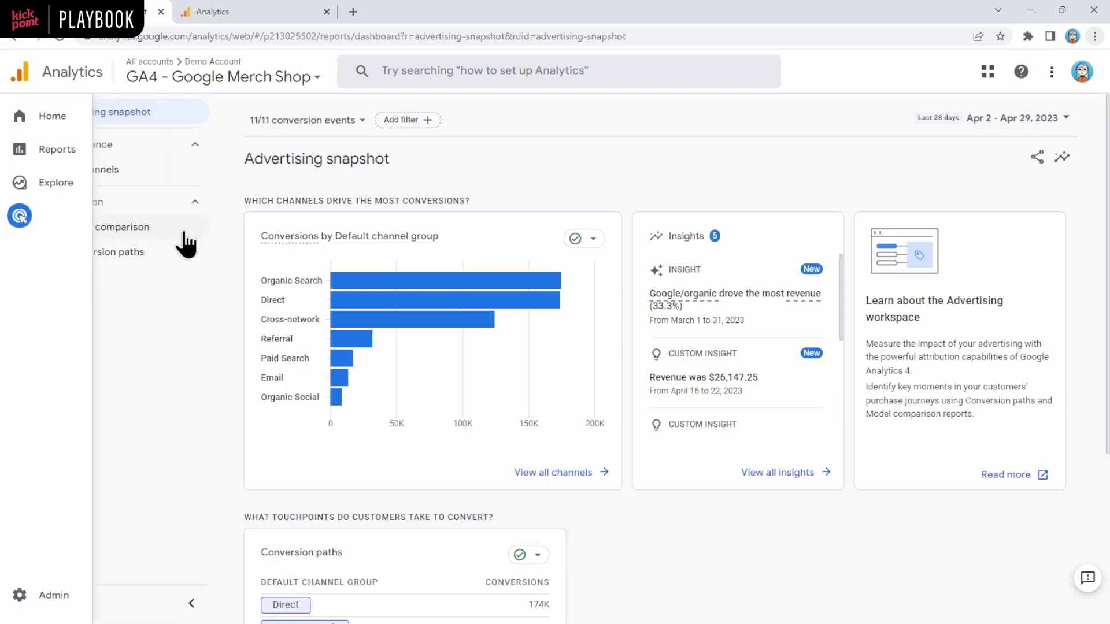
{"action": "left_click", "coordinate": [110, 230]}
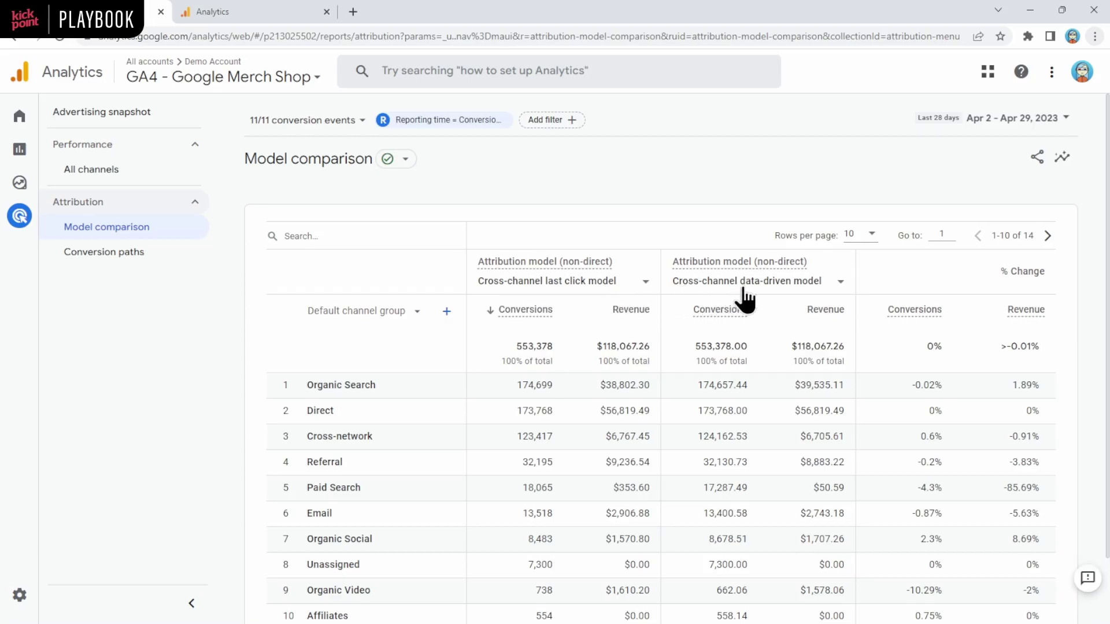
{"action": "left_click", "coordinate": [800, 295]}
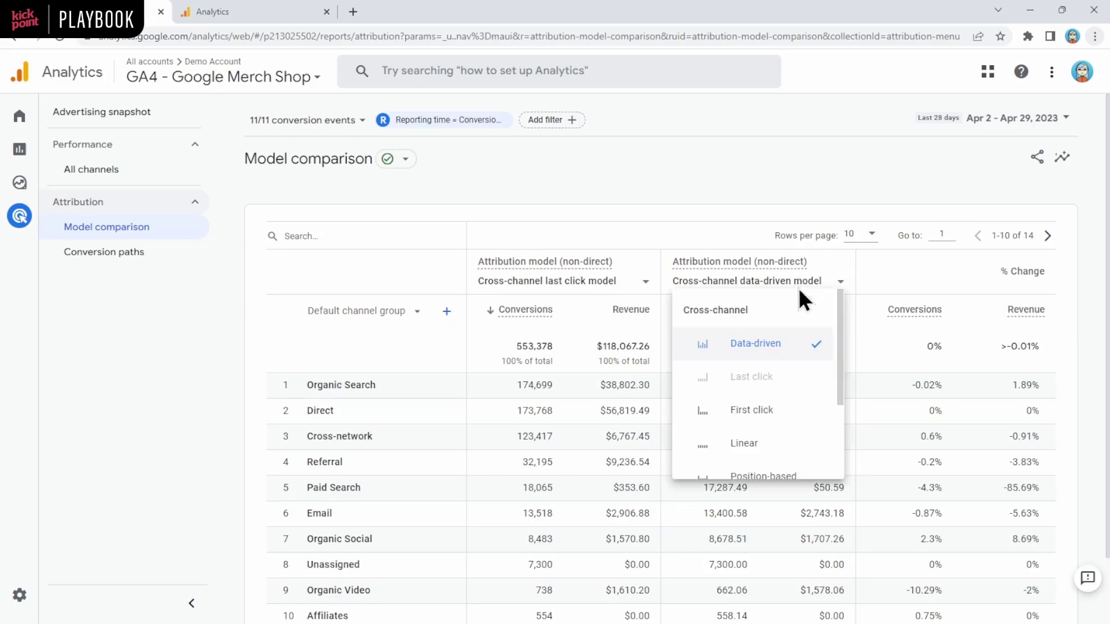
{"action": "left_click", "coordinate": [771, 415]}
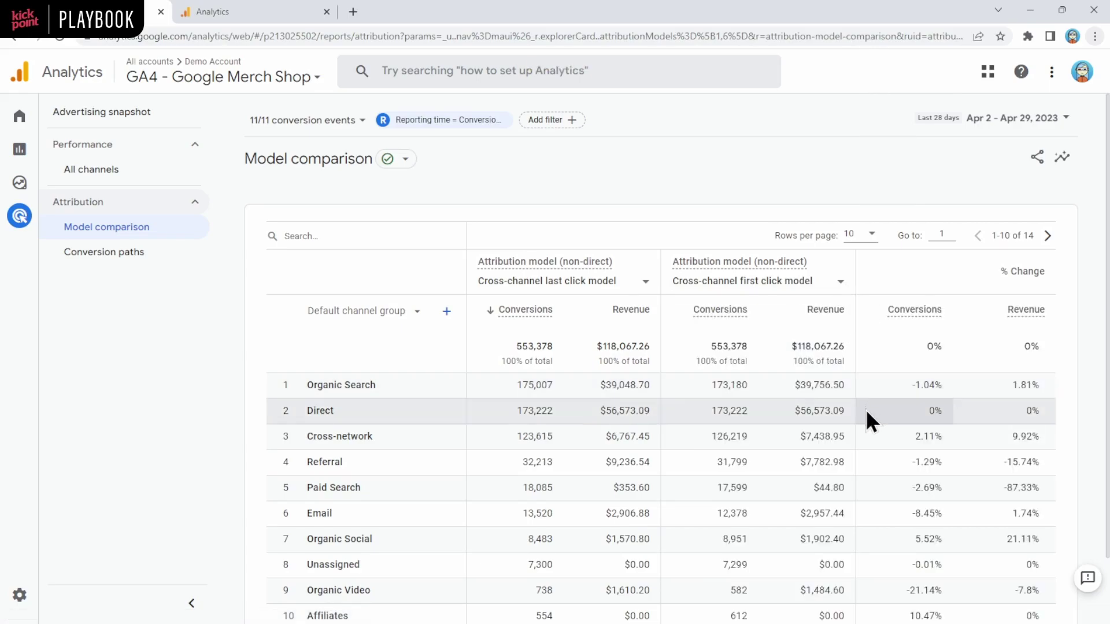
Open GA4's Conversion paths report under Attribution in the Advertising section
{"action": "left_click", "coordinate": [118, 254]}
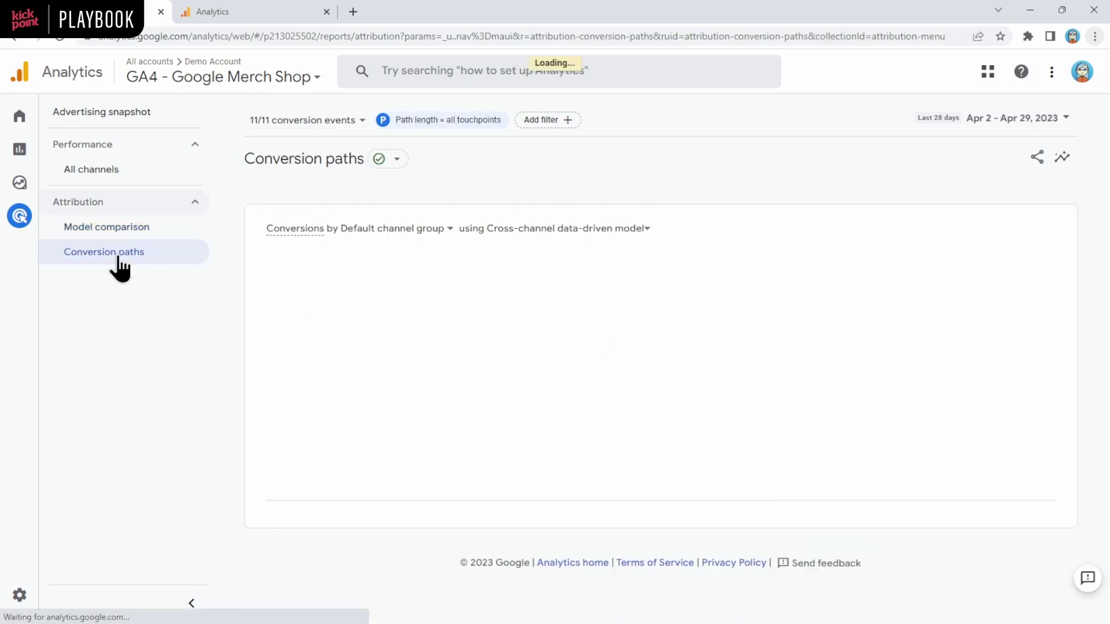